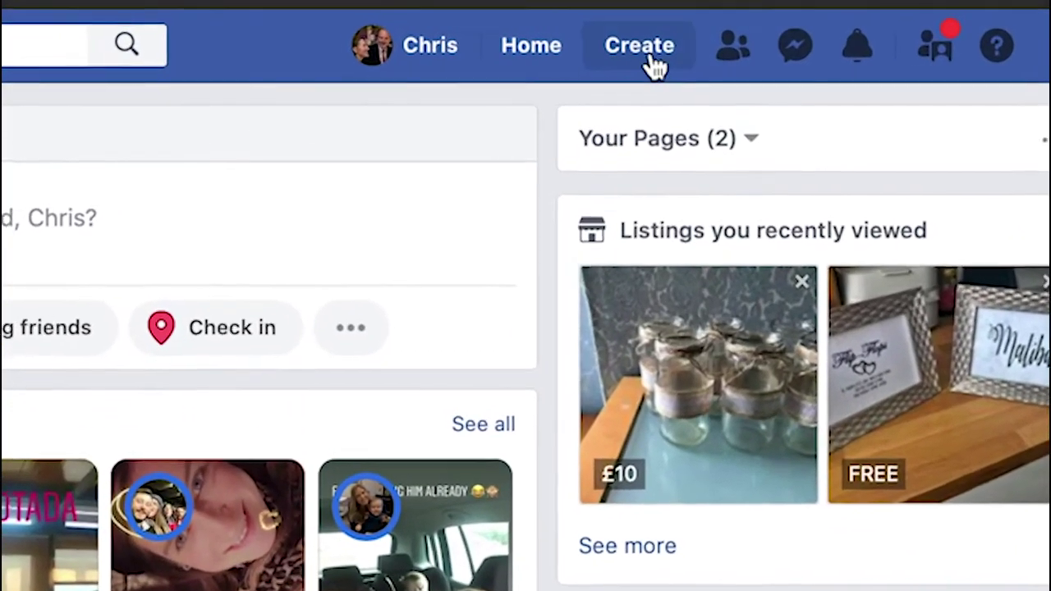
- Start creating a new ad campaign and choose Traffic as its marketing objective
left_click(649, 58)
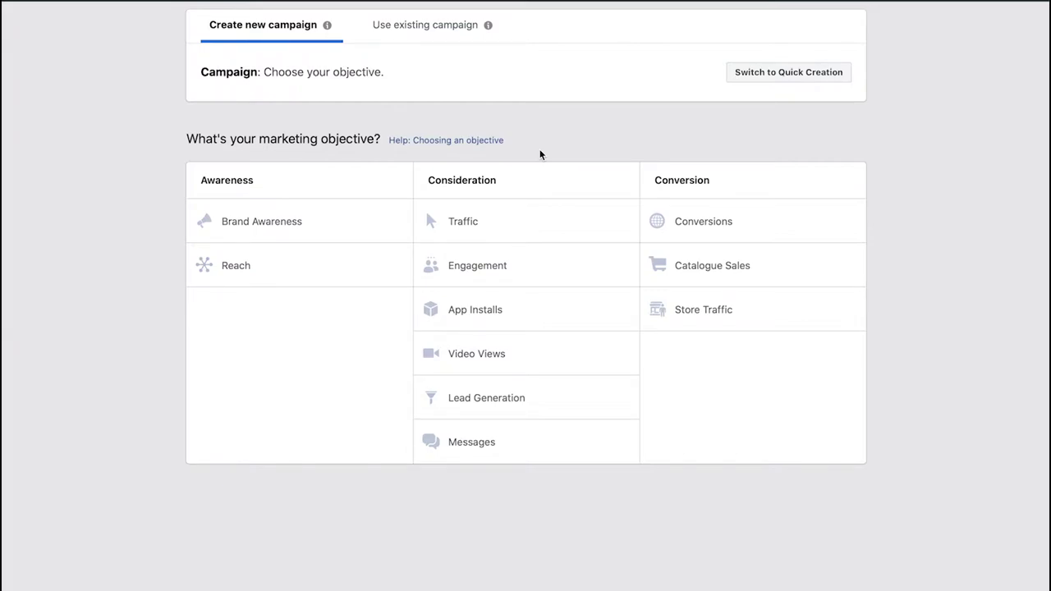
left_click(573, 221)
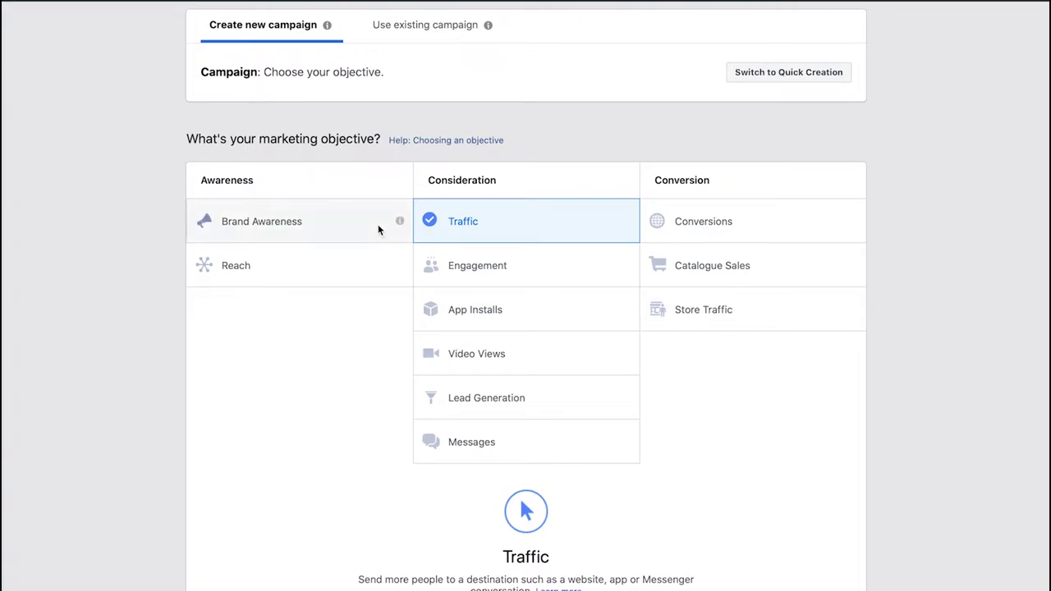
mouse_move(400, 222)
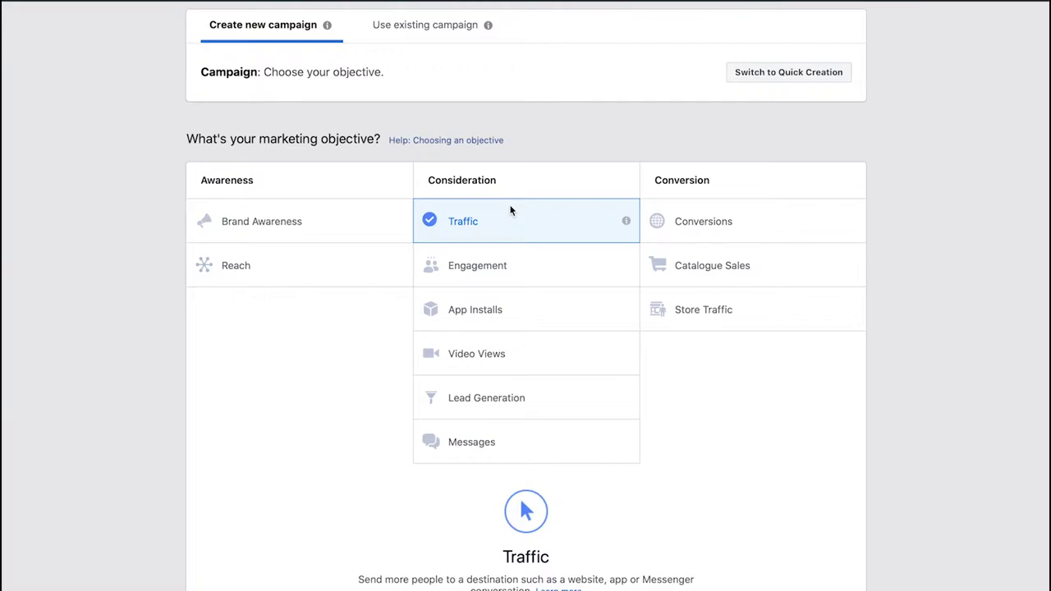
- Name the traffic campaign Tax Return
scroll(510, 218, "down", 1)
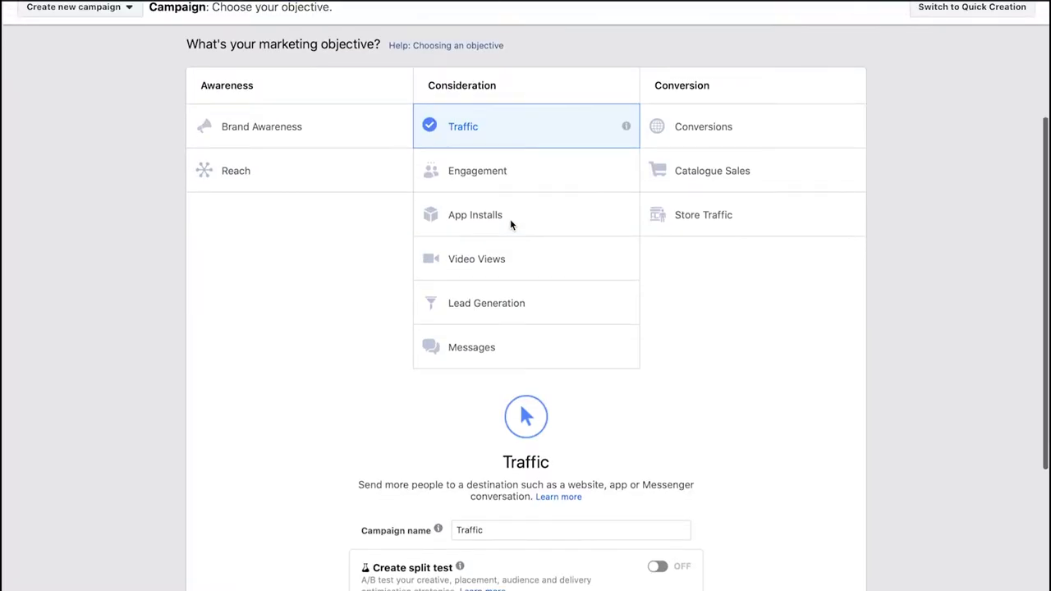
scroll(510, 218, "down", 3)
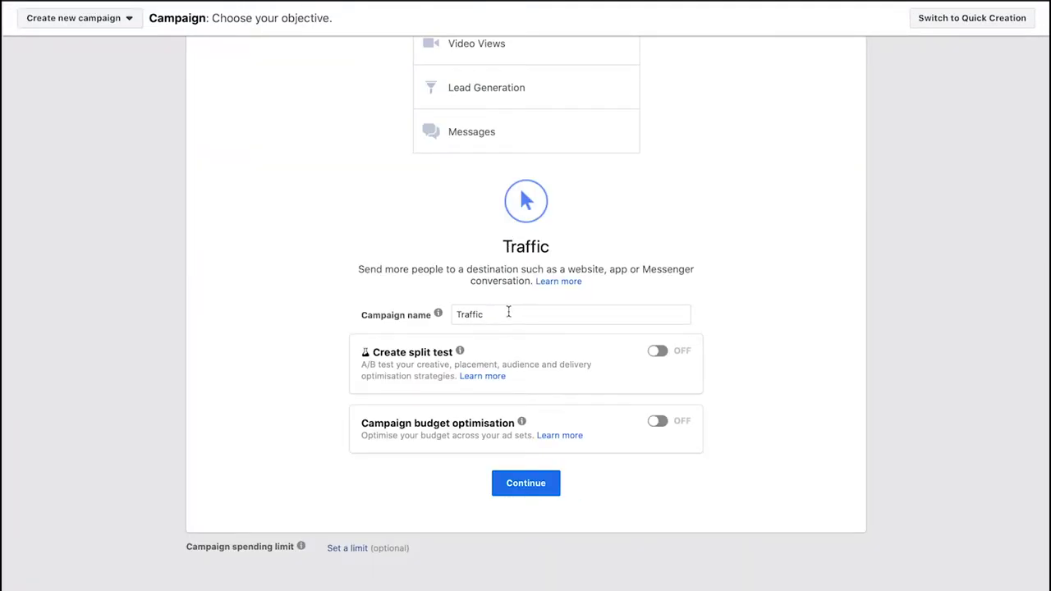
left_click_drag(508, 314, 444, 313)
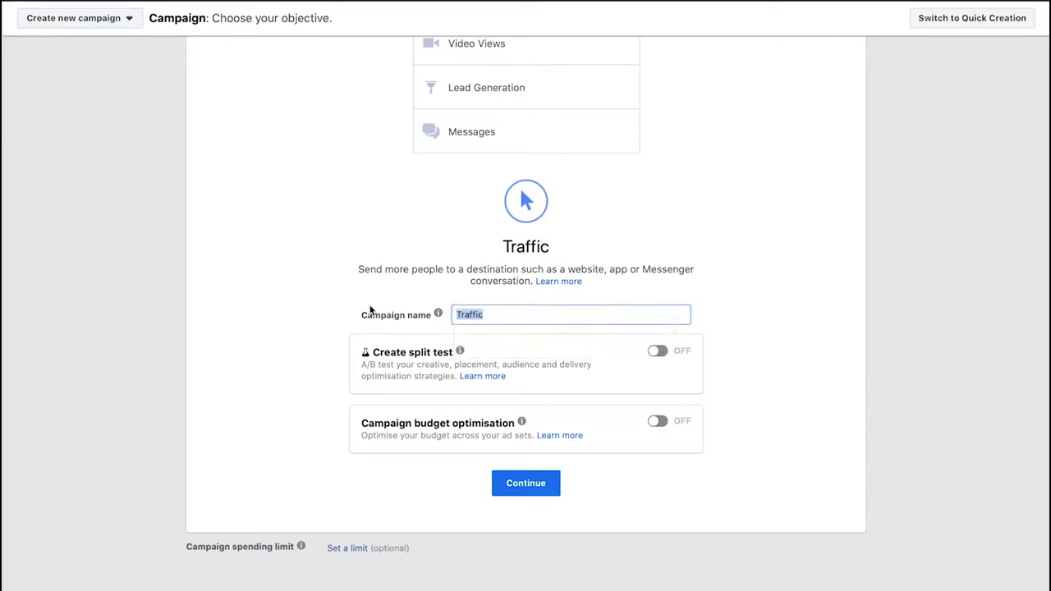
key("Left")
type("Tax Return")
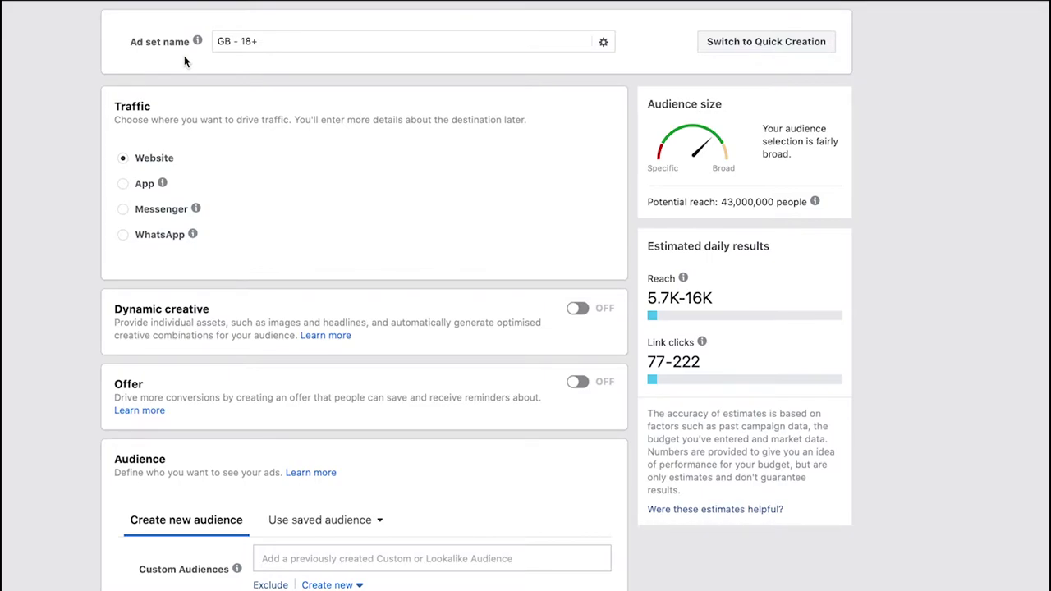
- Replace the United Kingdom audience location with the city of Watford, England, United Kingdom
scroll(184, 62, "down", 5)
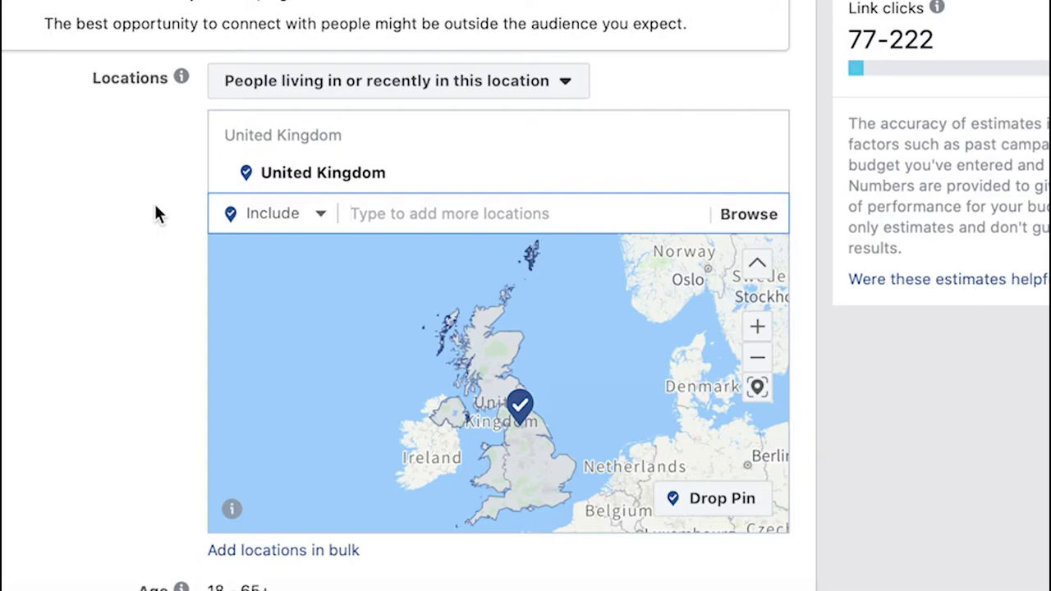
mouse_move(734, 169)
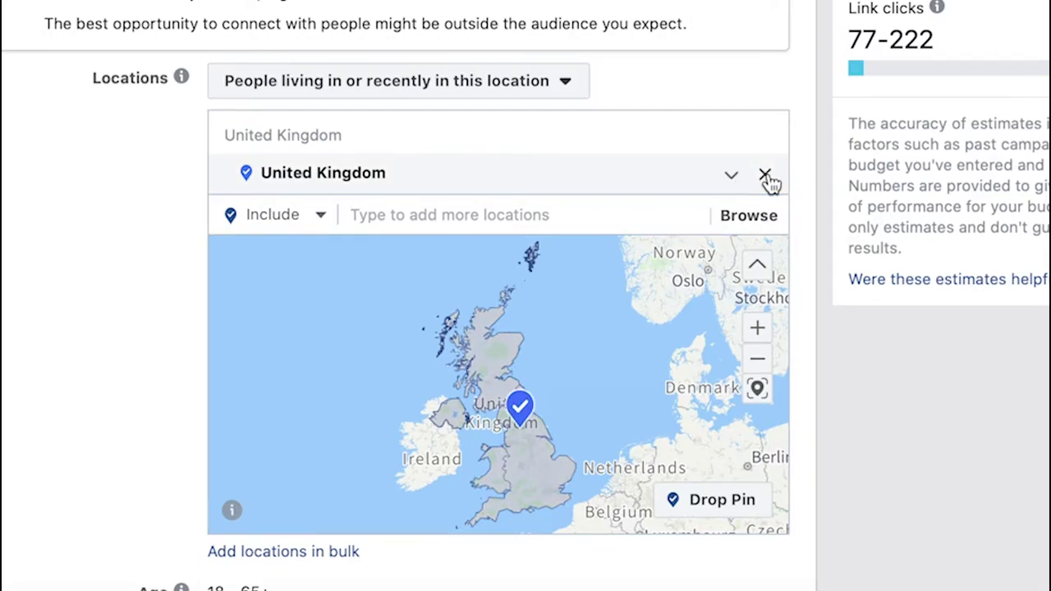
left_click(765, 177)
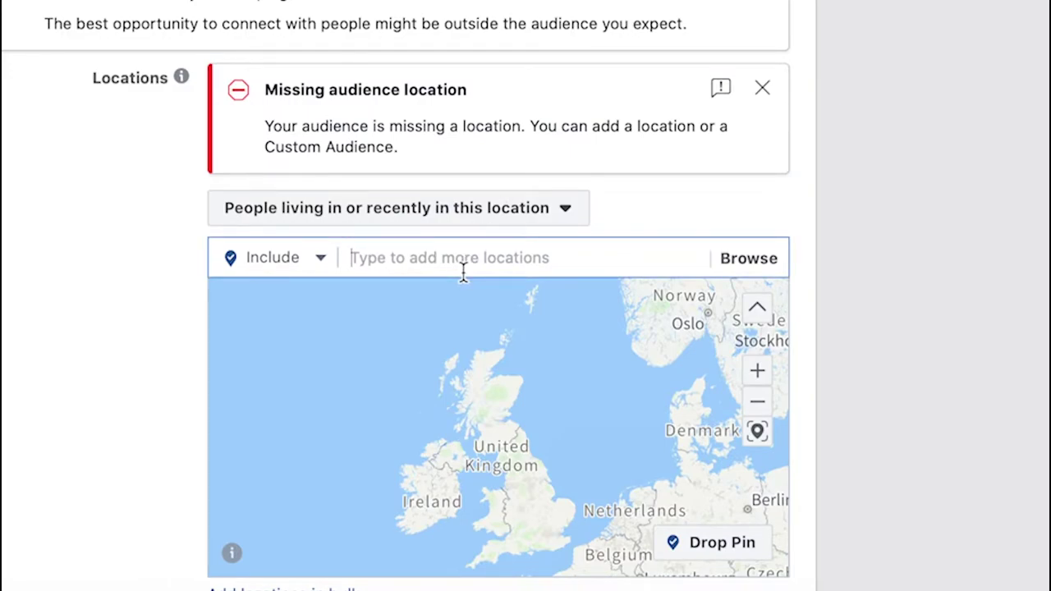
type("watf")
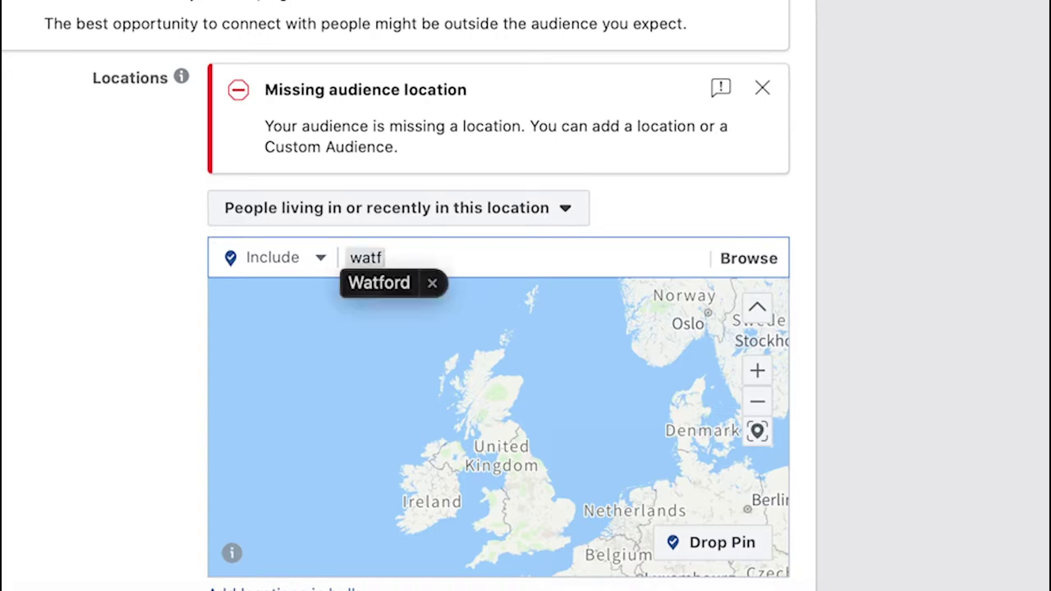
type("ord")
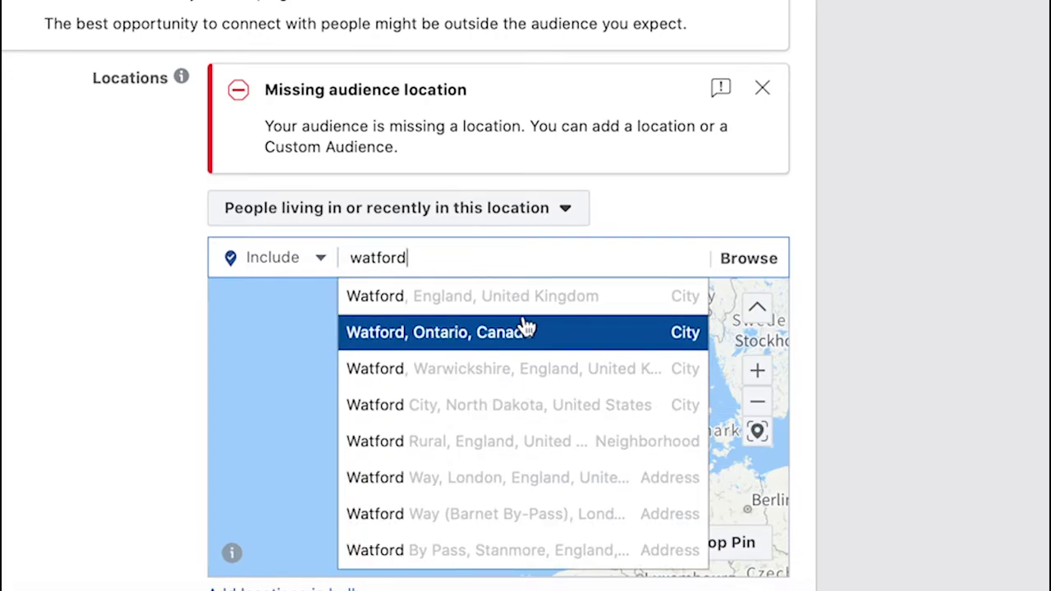
left_click(526, 296)
- Target cities within a 40 km radius of Watford, England
left_click(577, 231)
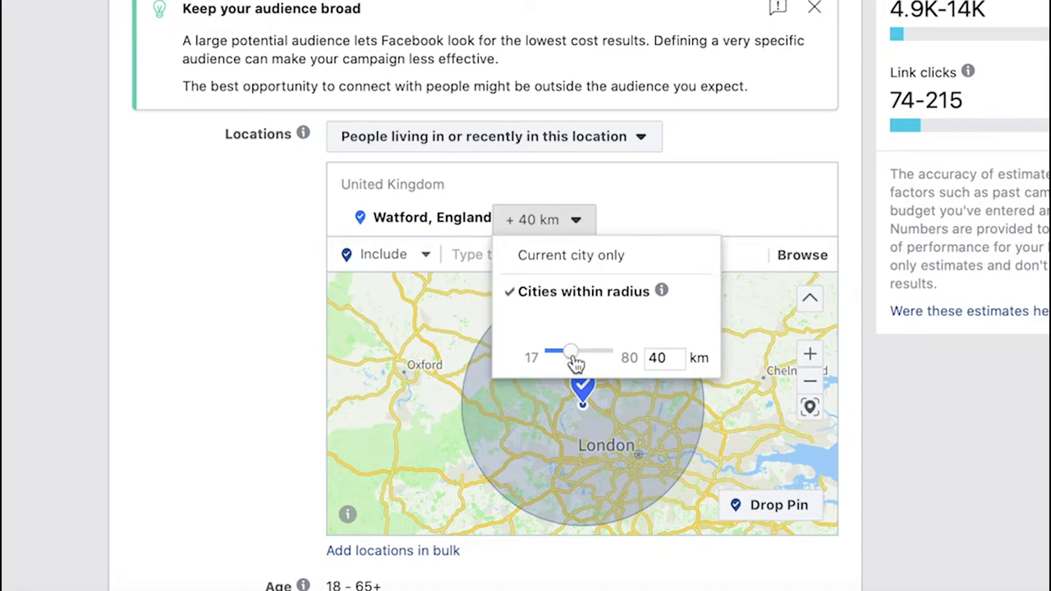
mouse_move(574, 358)
left_mouse_down()
mouse_move(606, 359)
mouse_move(578, 359)
left_mouse_up()
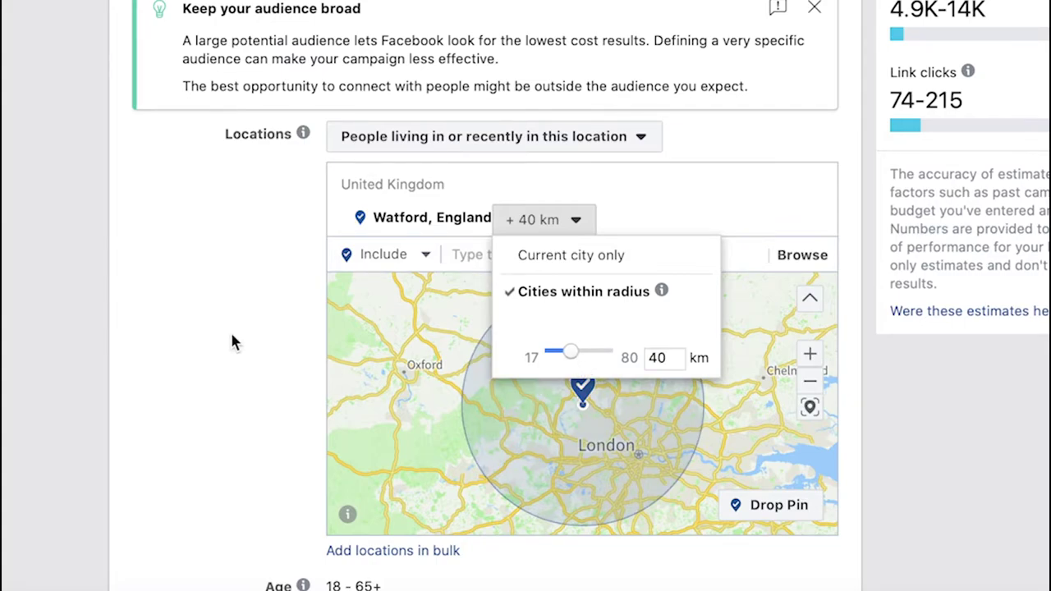
left_click(134, 293)
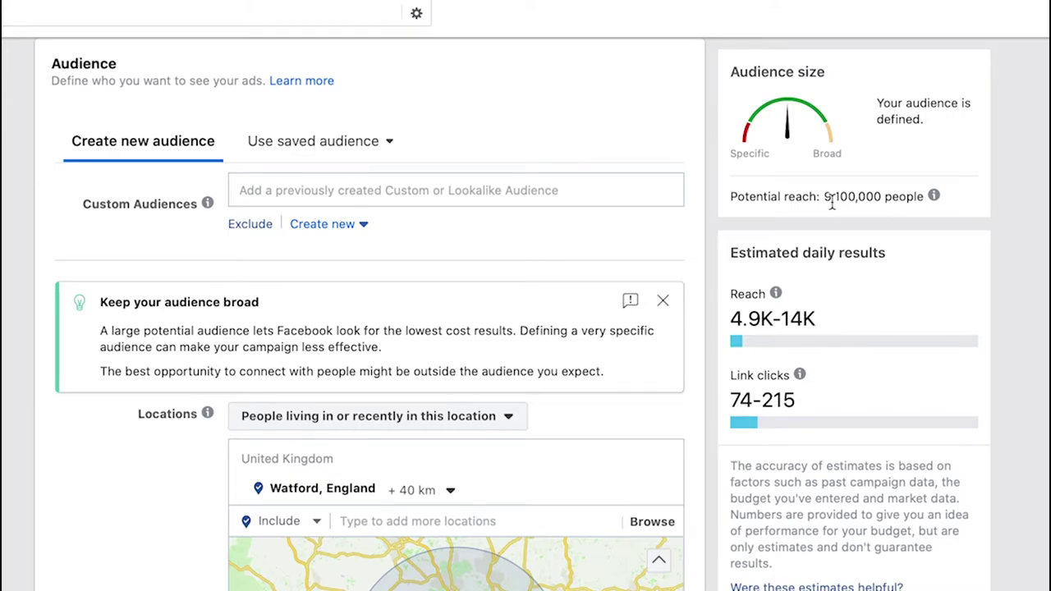
- Set the audience age range to 30–55
scroll(831, 209, "down", 3)
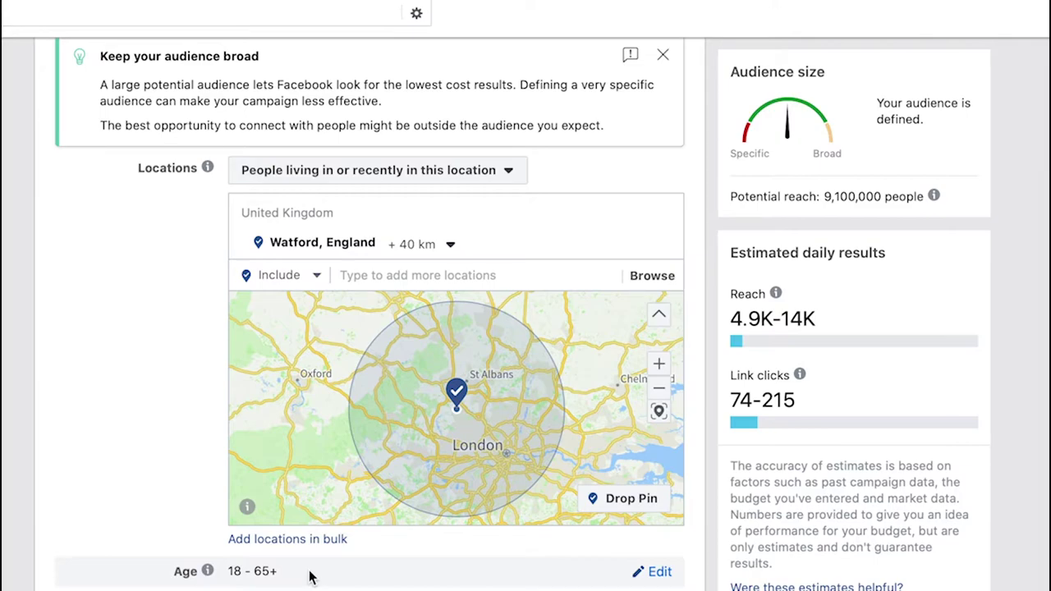
left_click(653, 573)
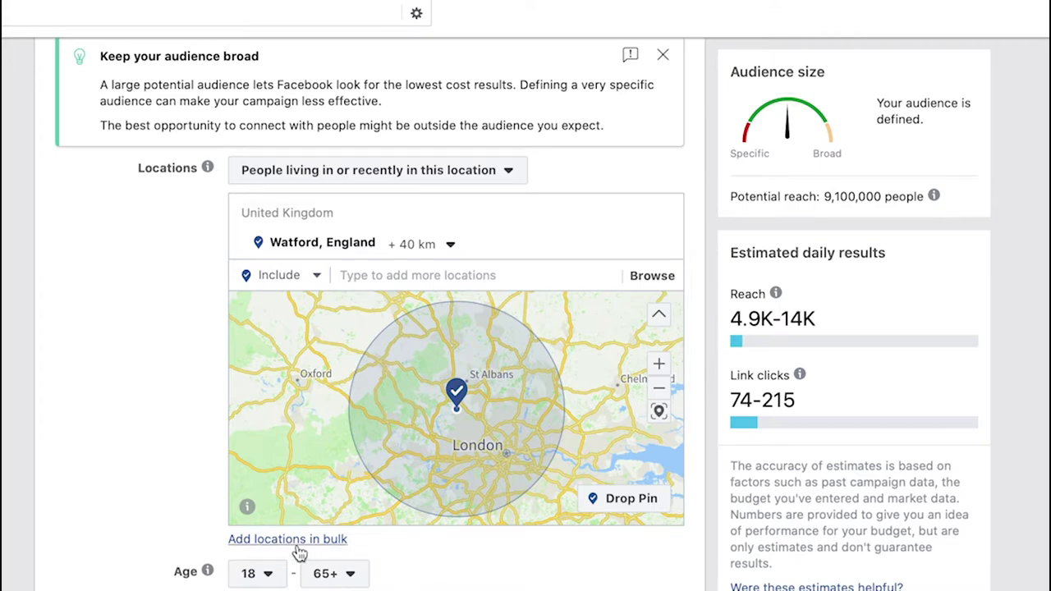
left_click(257, 575)
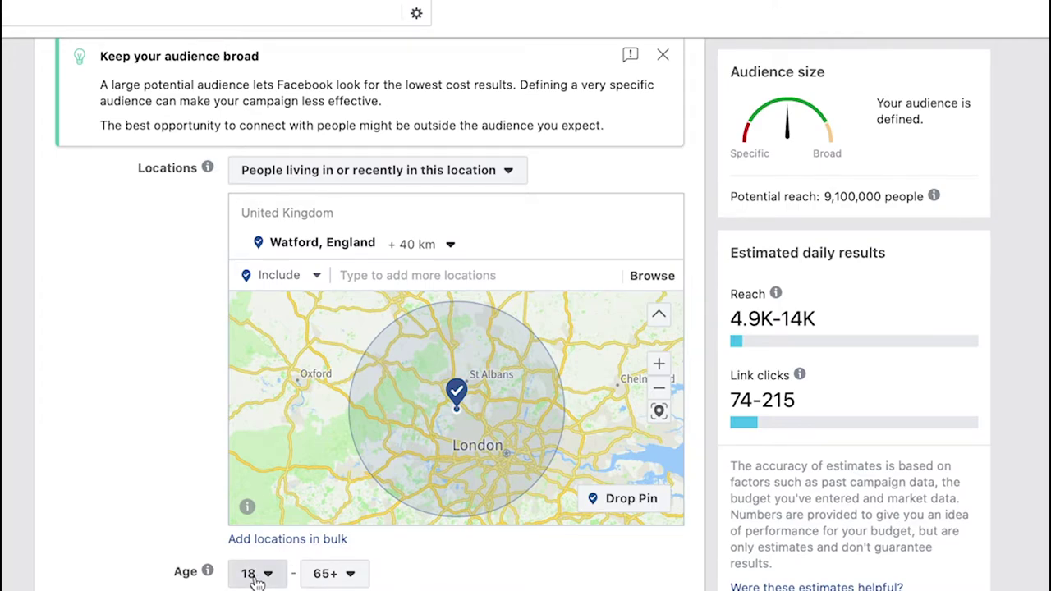
scroll(263, 441, "down", 3)
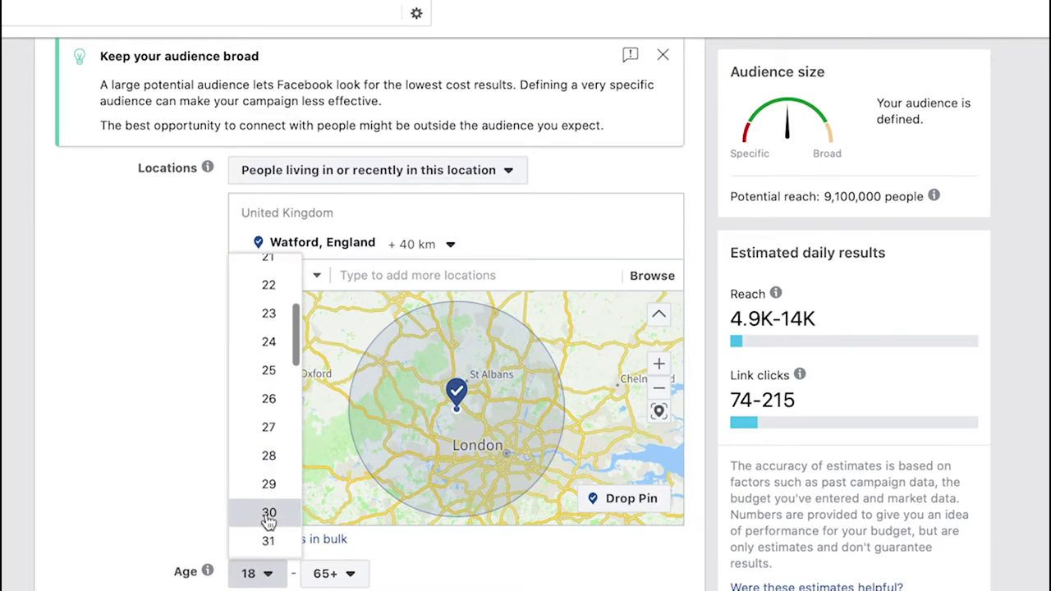
left_click(268, 513)
left_click(341, 582)
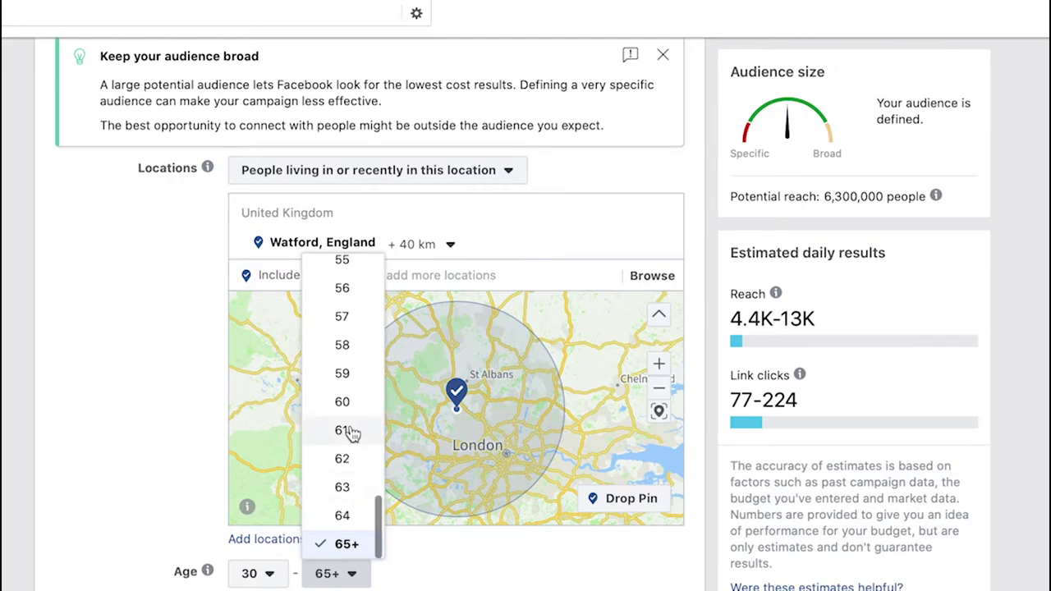
scroll(350, 429, "up", 2)
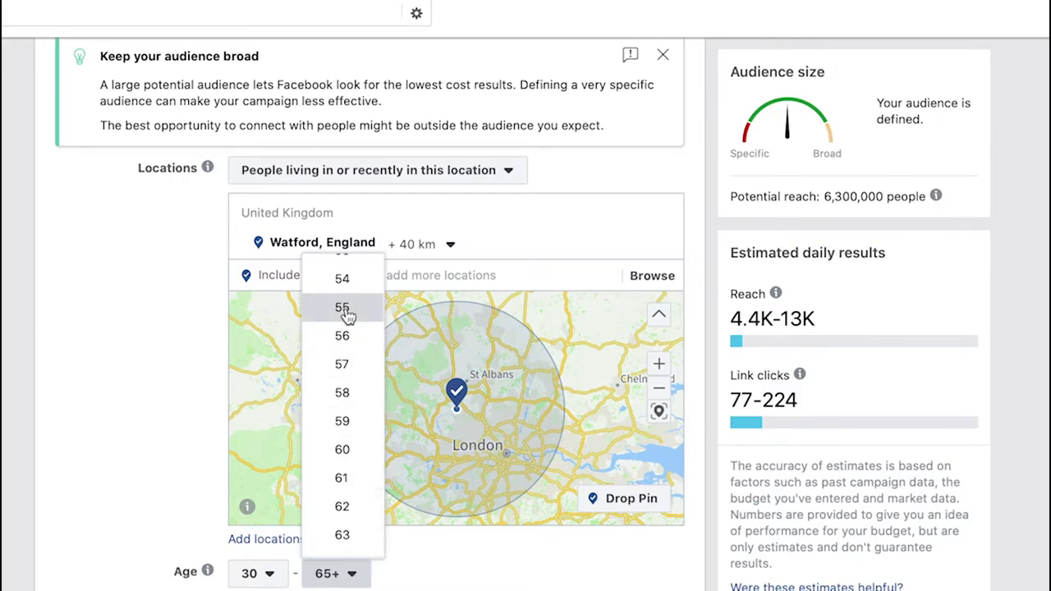
left_click(346, 308)
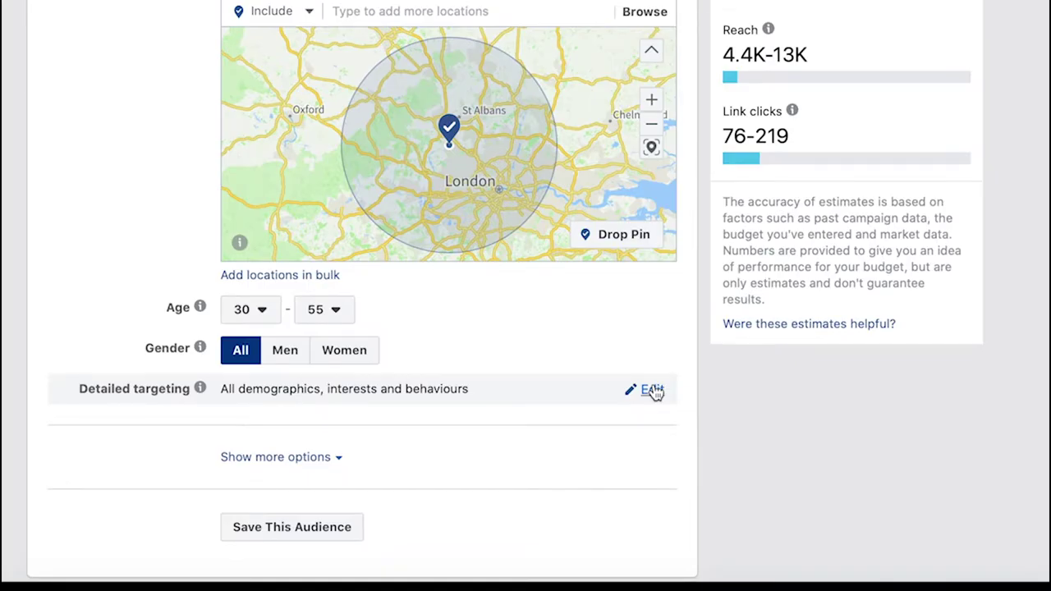
- Add the Business interest, under Business and industry, to the audience's detailed targeting
left_click(653, 390)
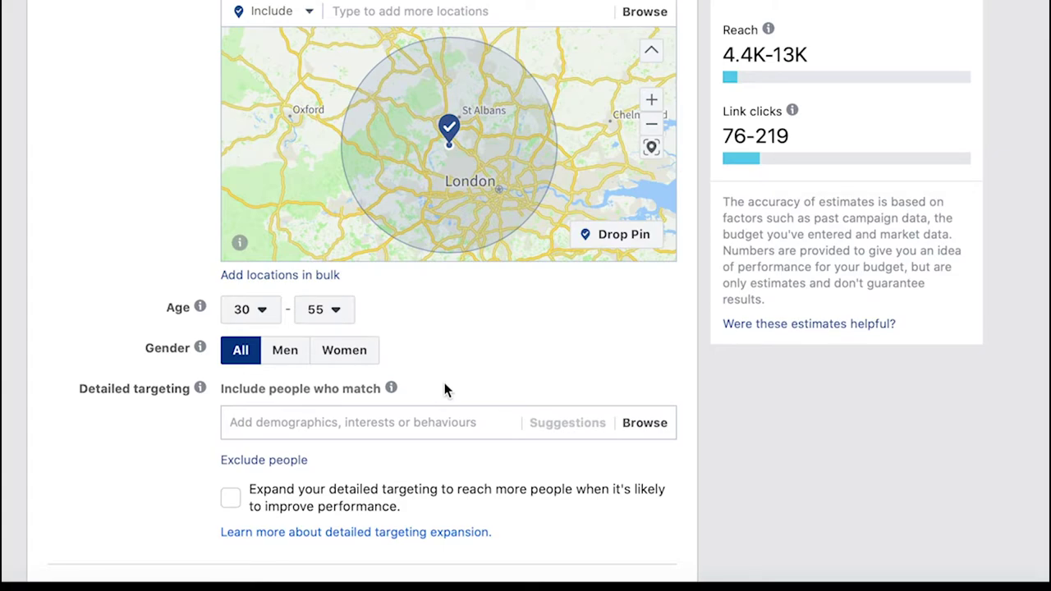
left_click(423, 422)
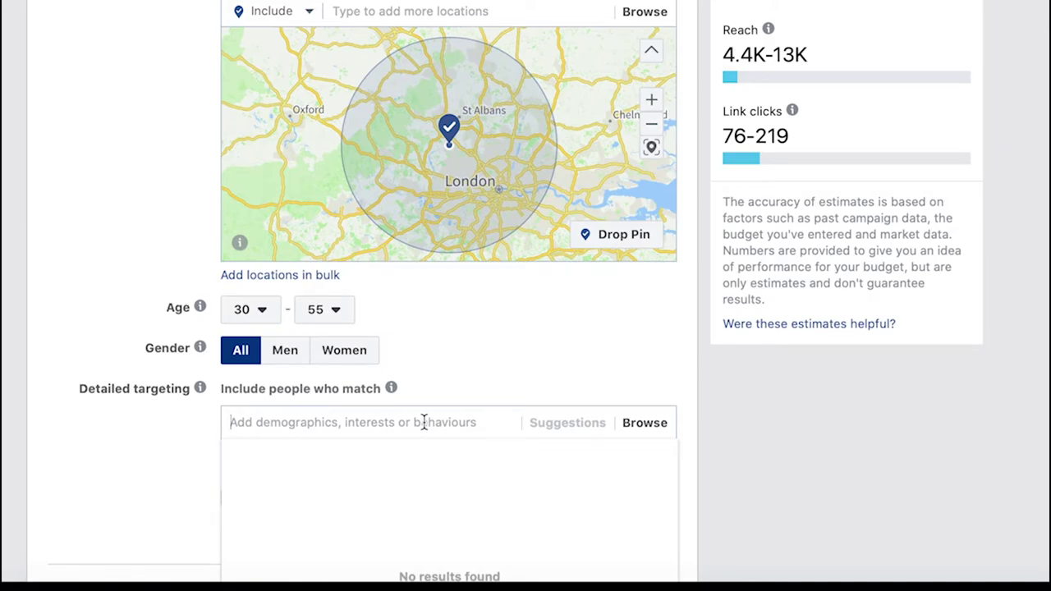
type("business")
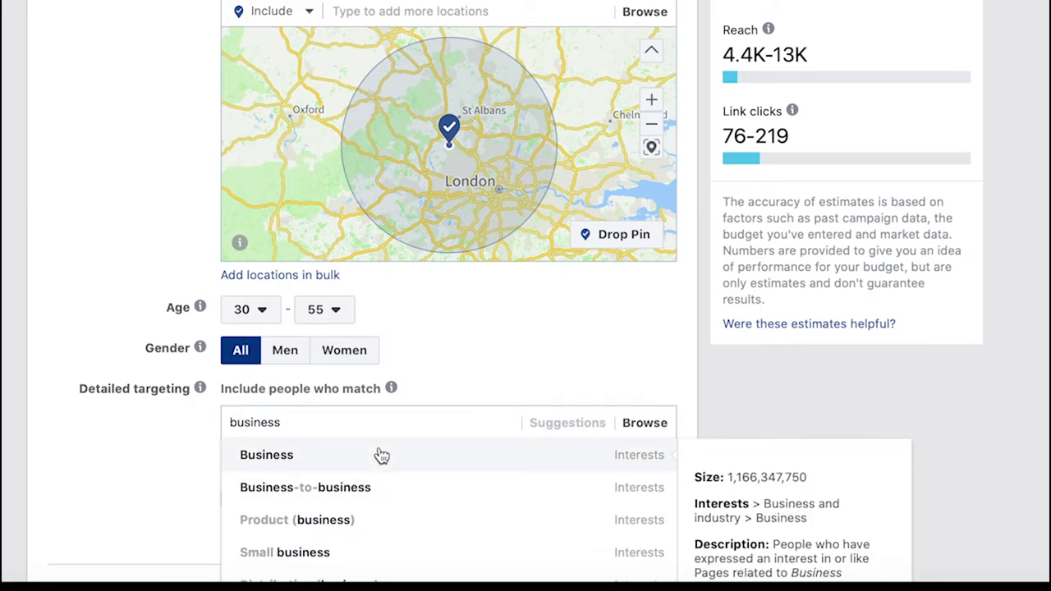
left_click(381, 456)
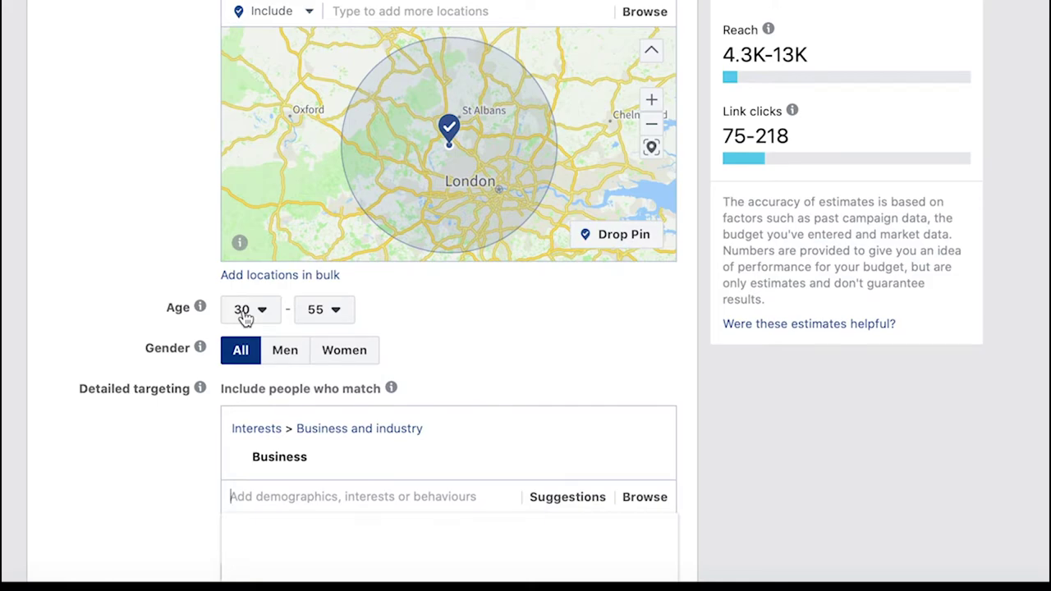
- Add the job title Self-employed (Self-Employed) to the audience's detailed targeting
scroll(371, 368, "down", 2)
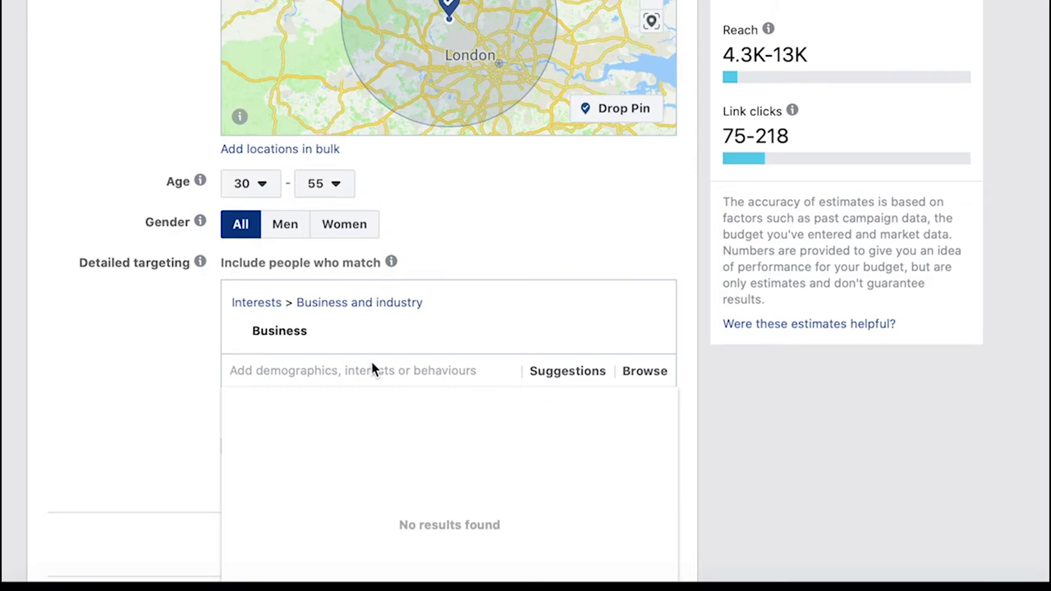
type("sel")
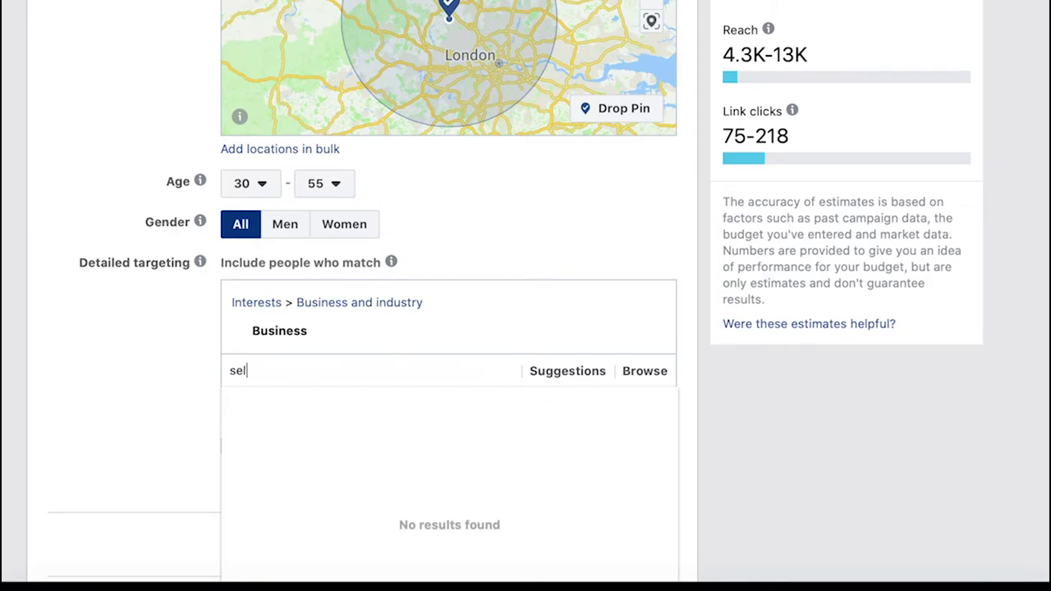
type("f-employed")
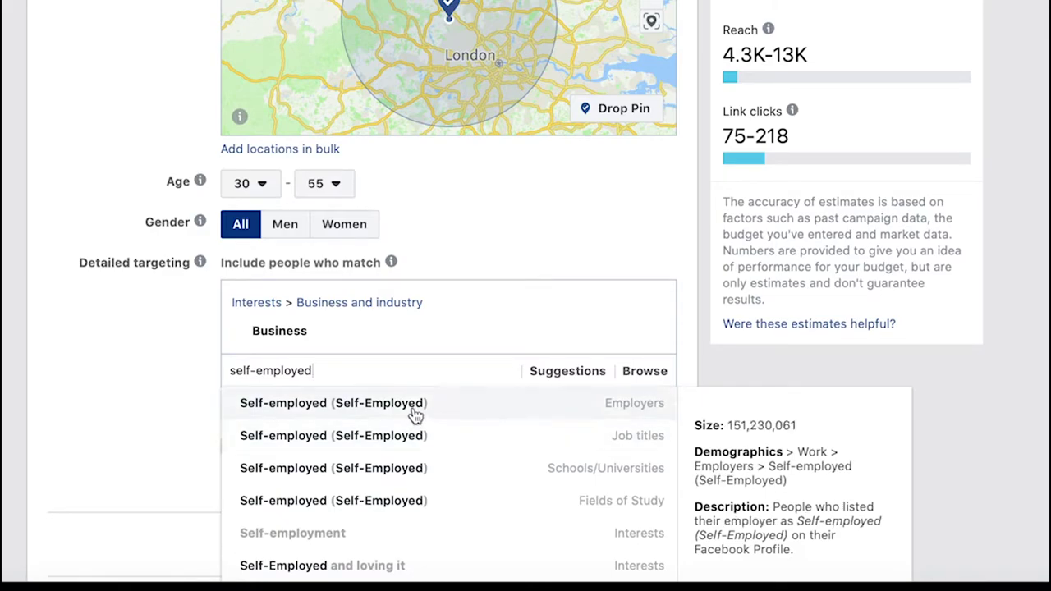
left_click(459, 439)
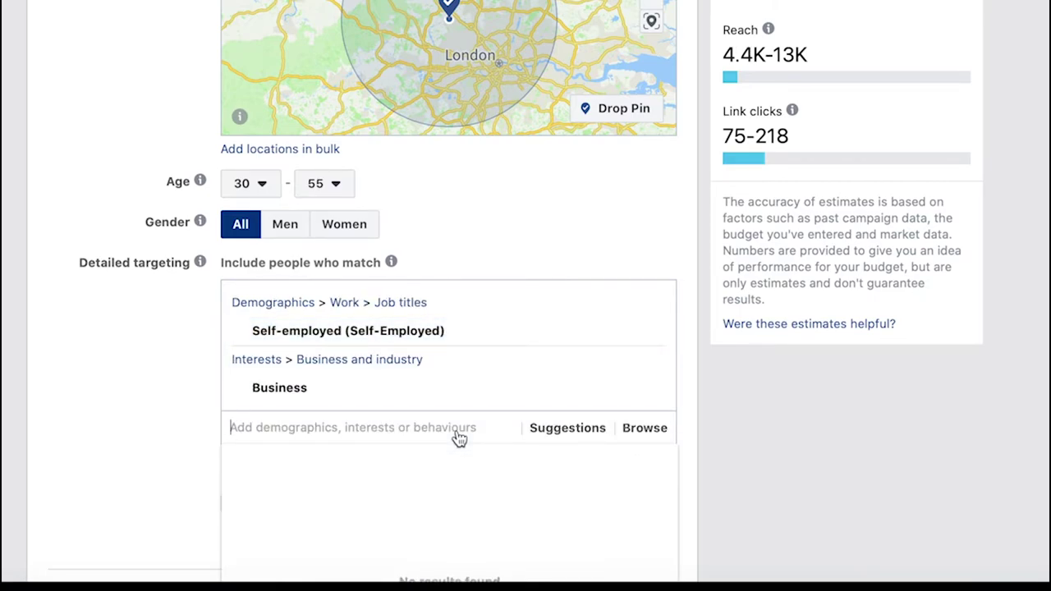
scroll(457, 438, "down", 3)
left_click(503, 80)
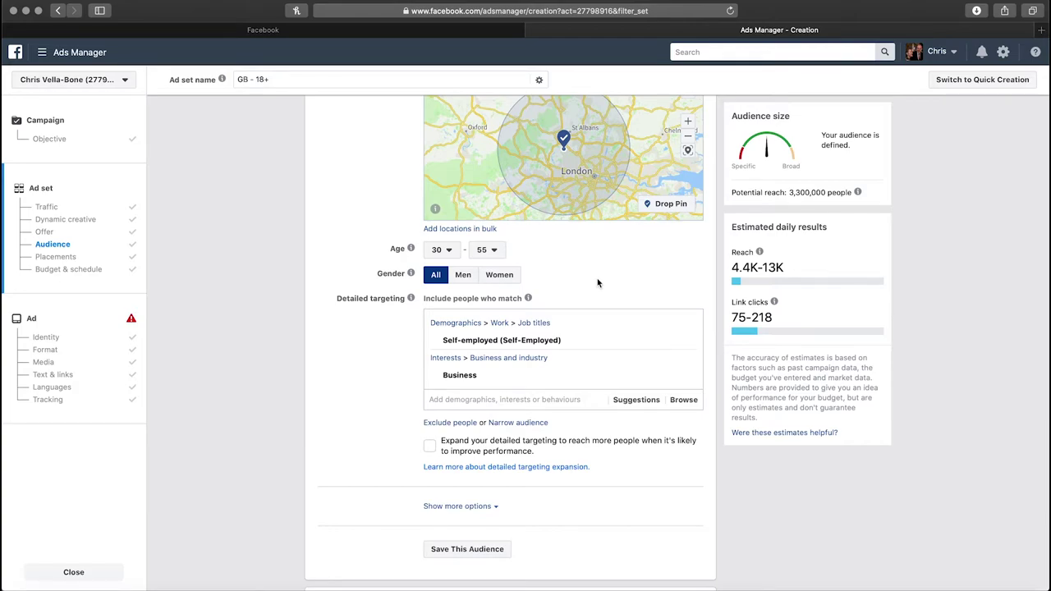
- Switch the ad set to manual placements and look over the device and platform options
scroll(503, 509, "down", 5)
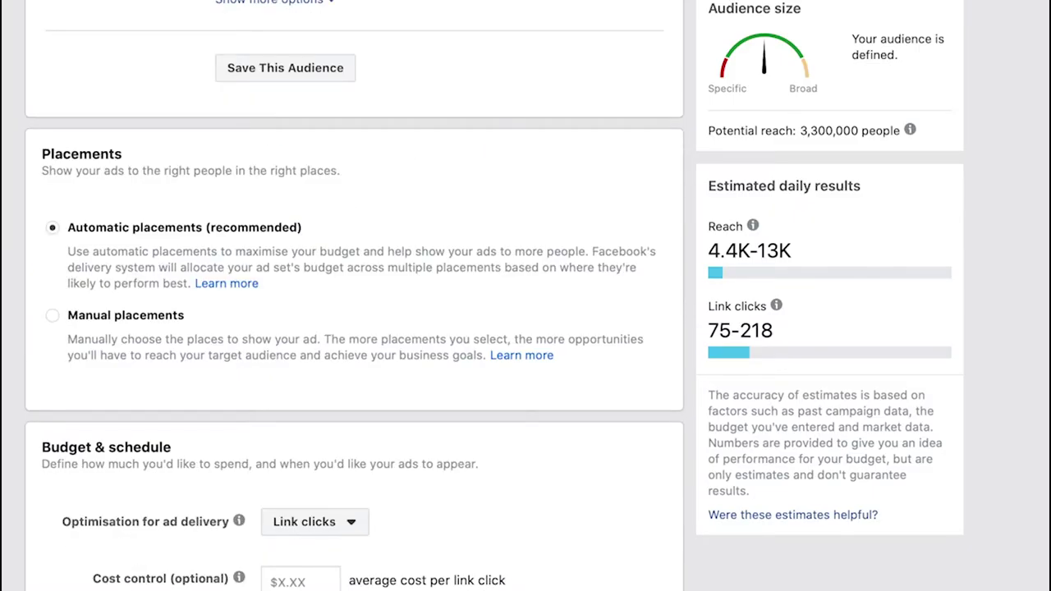
left_click(105, 322)
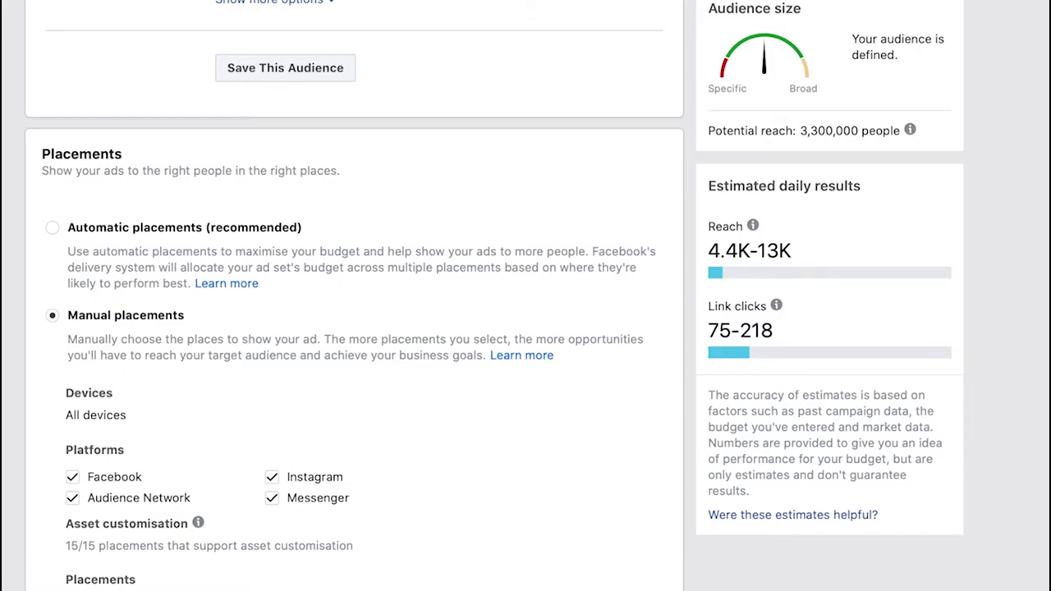
scroll(356, 295, "down", 1)
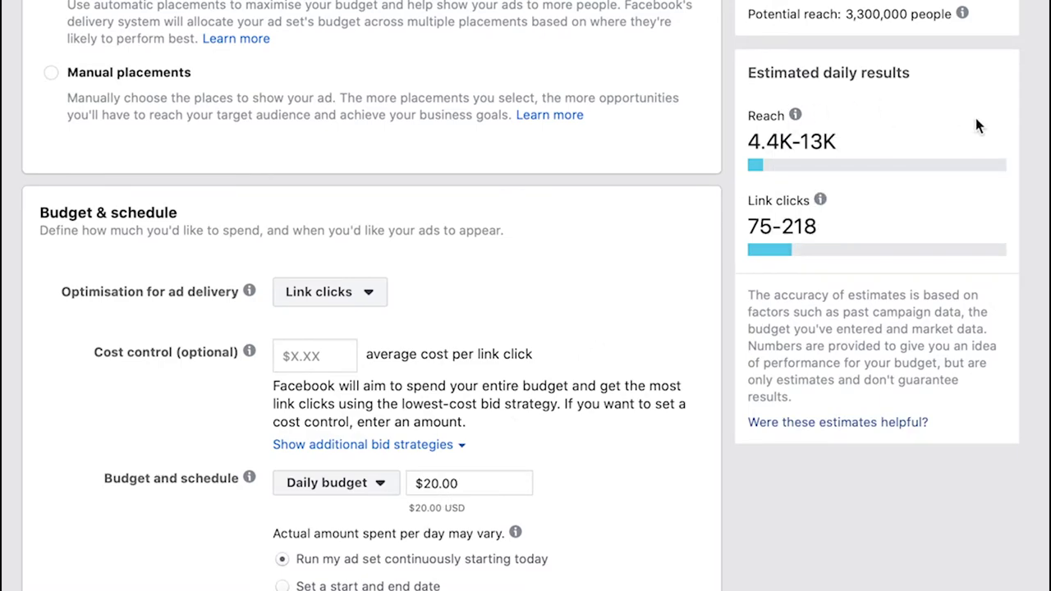
- Switch the ad set to a lifetime budget and set its schedule's end date to 1/3/2020
left_click(359, 488)
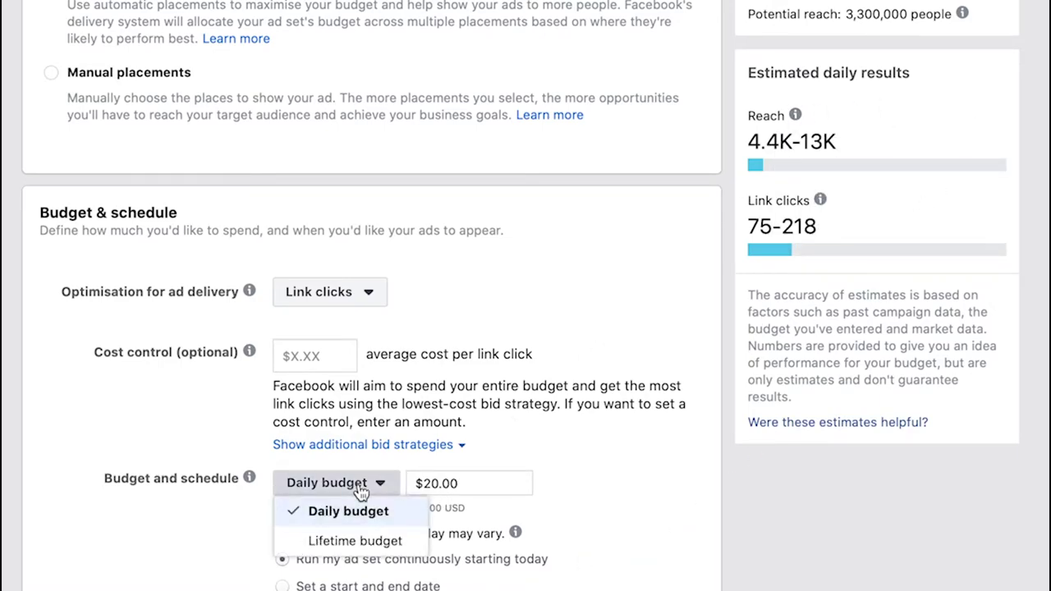
left_click(353, 542)
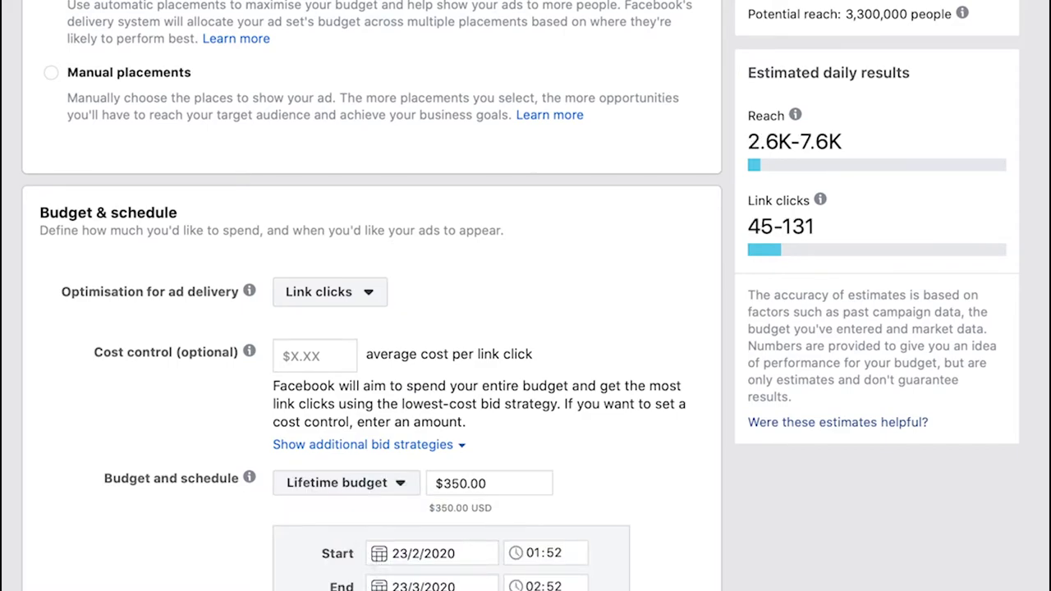
left_click(383, 585)
left_click(390, 348)
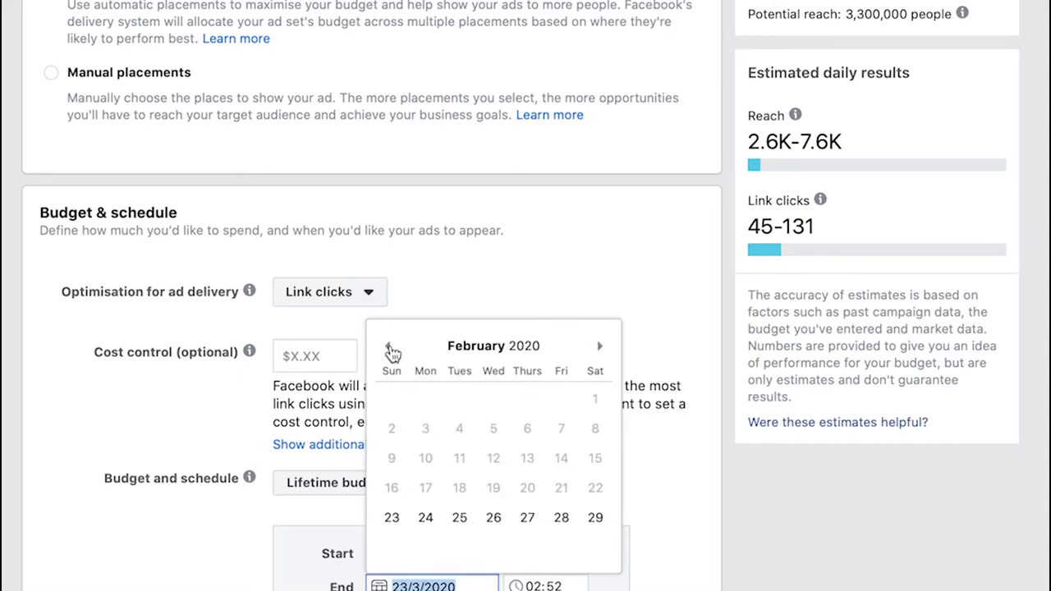
left_click(600, 348)
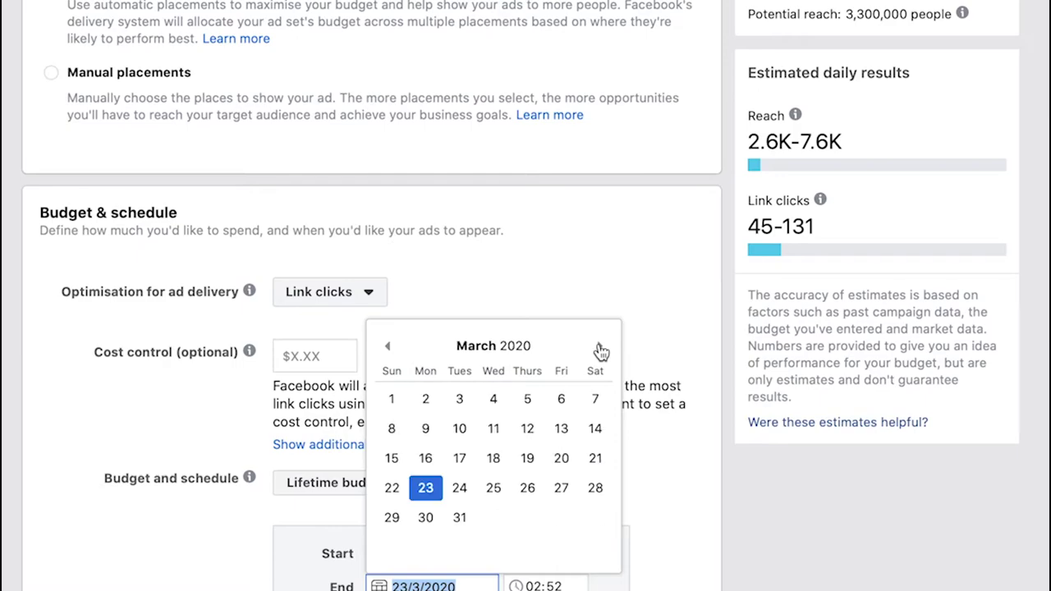
left_click(391, 399)
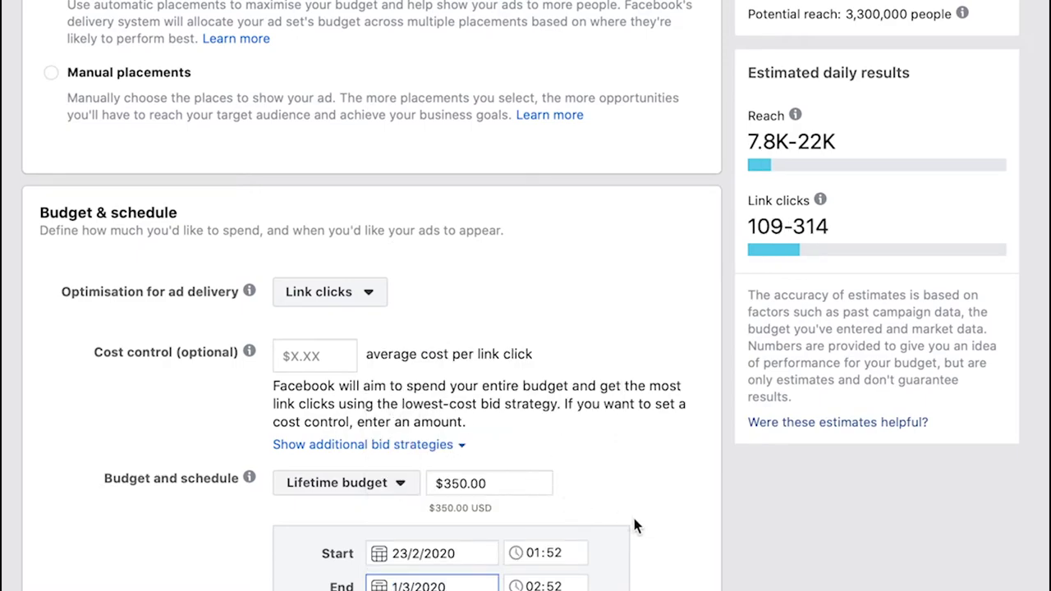
- Set the lifetime budget to $200.00 and continue to the ad creation stage
left_click(504, 485)
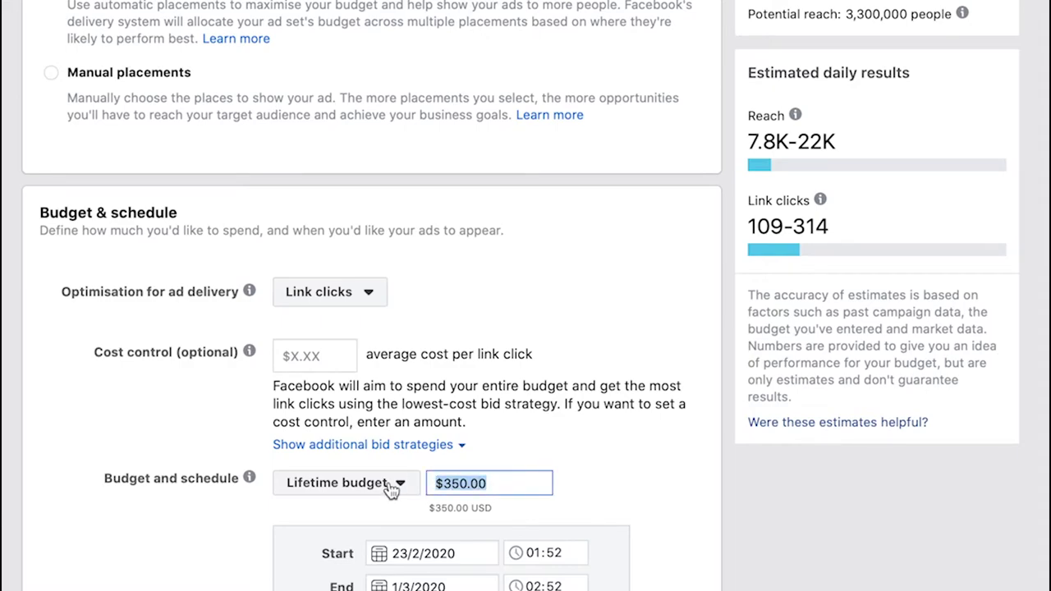
type("200")
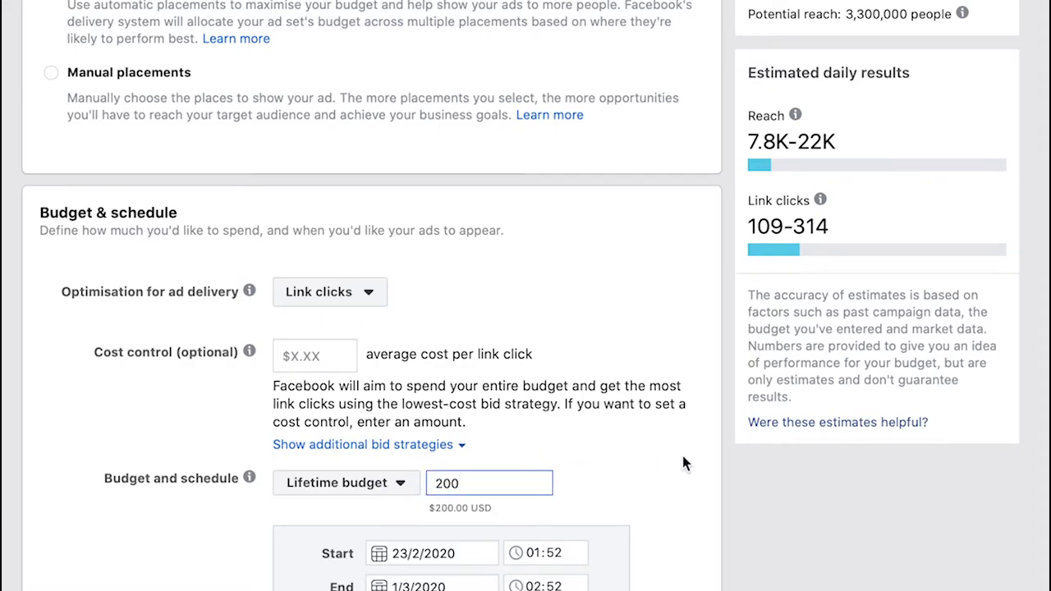
left_click(682, 470)
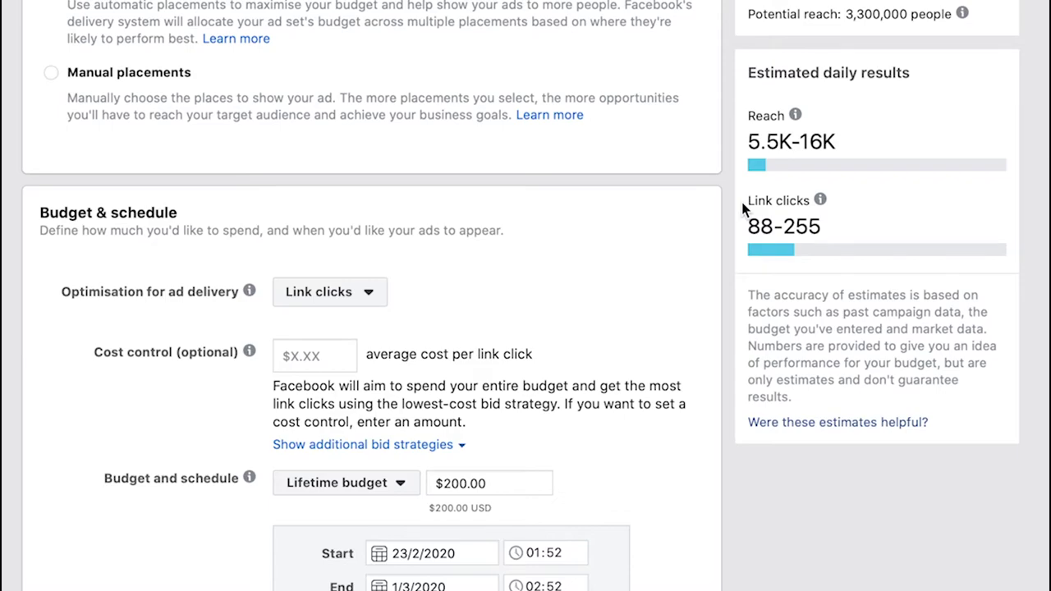
scroll(633, 251, "down", 3)
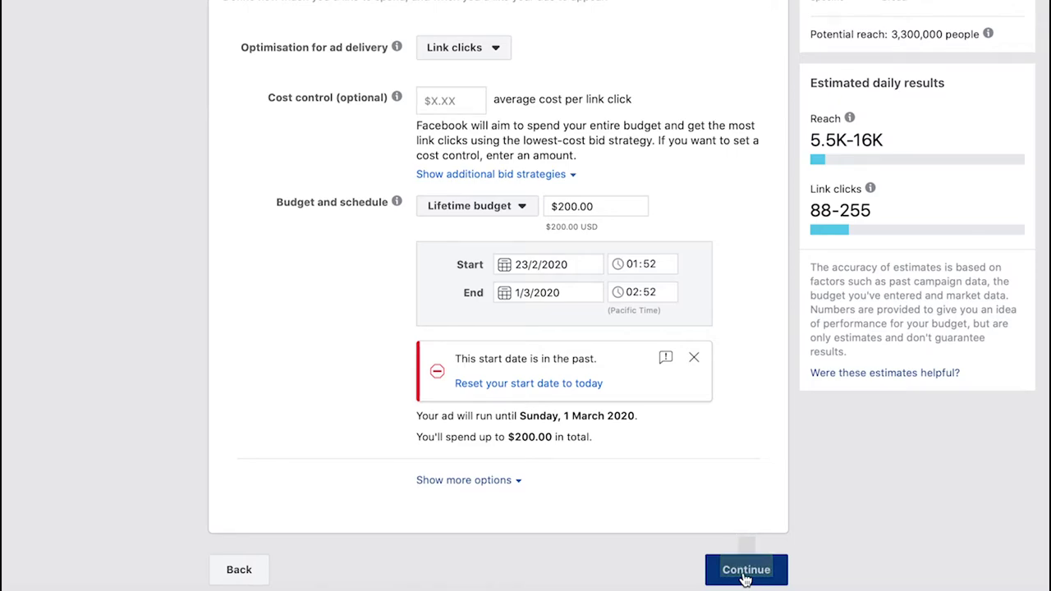
left_click(745, 575)
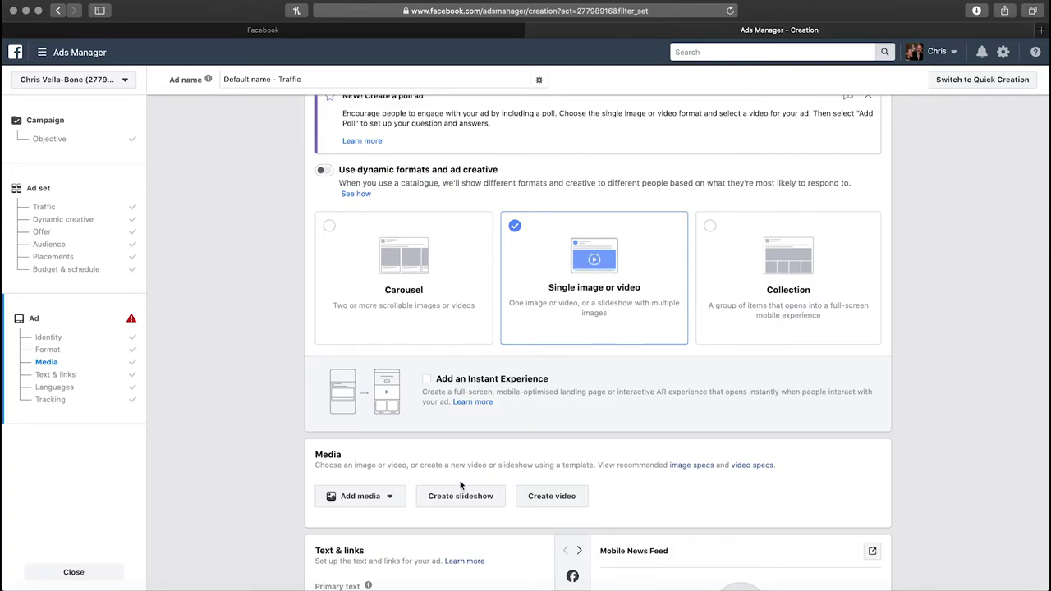
- Add the red "When you leave your tax return to the LAST MINUTE" image as the ad's media
left_click(377, 500)
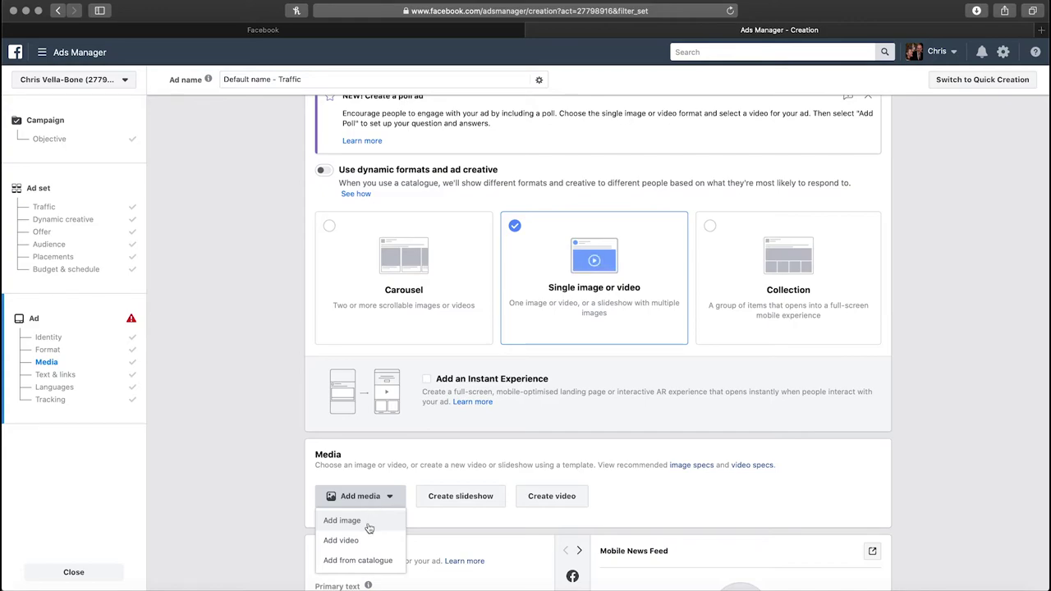
left_click(730, 494)
scroll(730, 495, "down", 5)
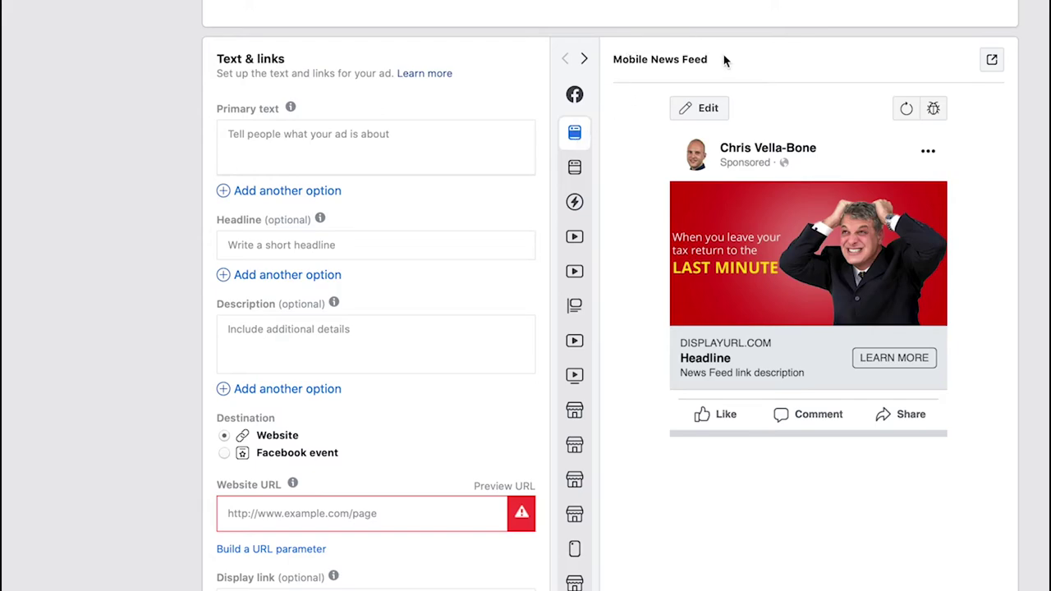
- Preview the ad in the Desktop News Feed, Instant Articles and mobile in-stream video placements, and return to the news feed preview
mouse_move(577, 172)
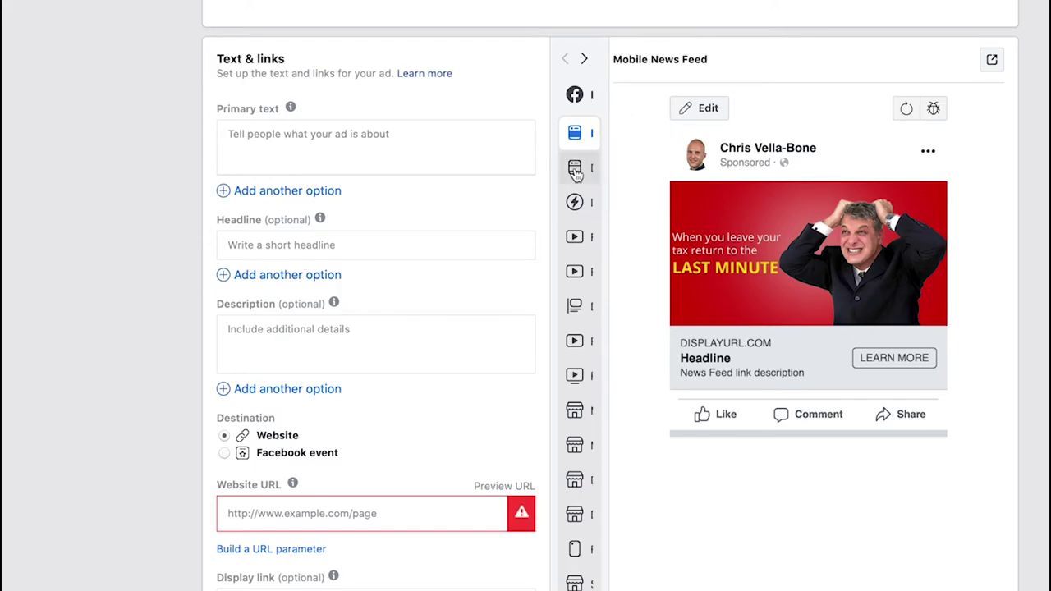
left_click(603, 169)
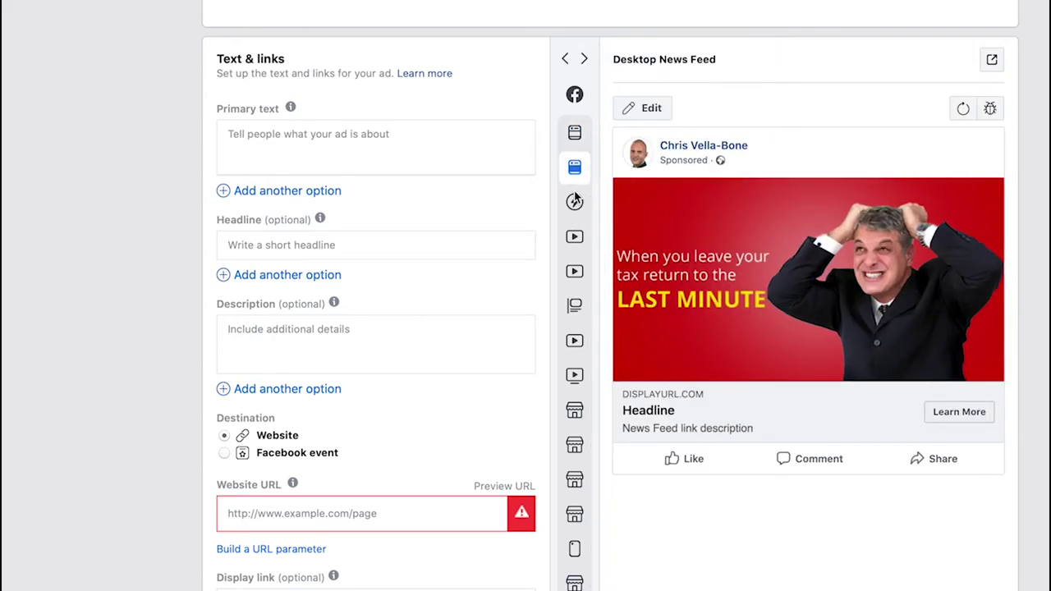
mouse_move(577, 209)
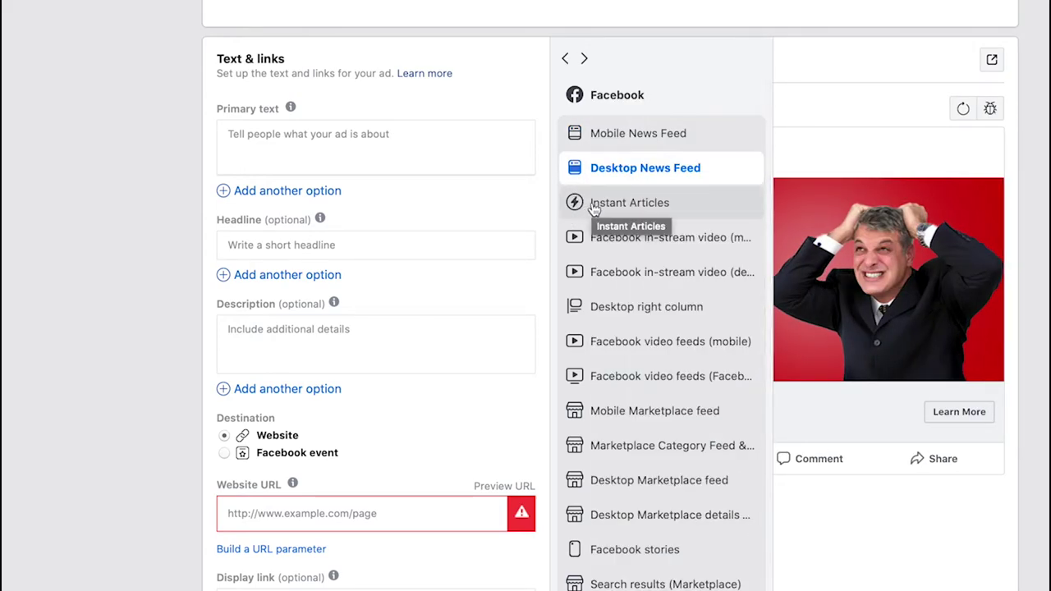
left_click(593, 207)
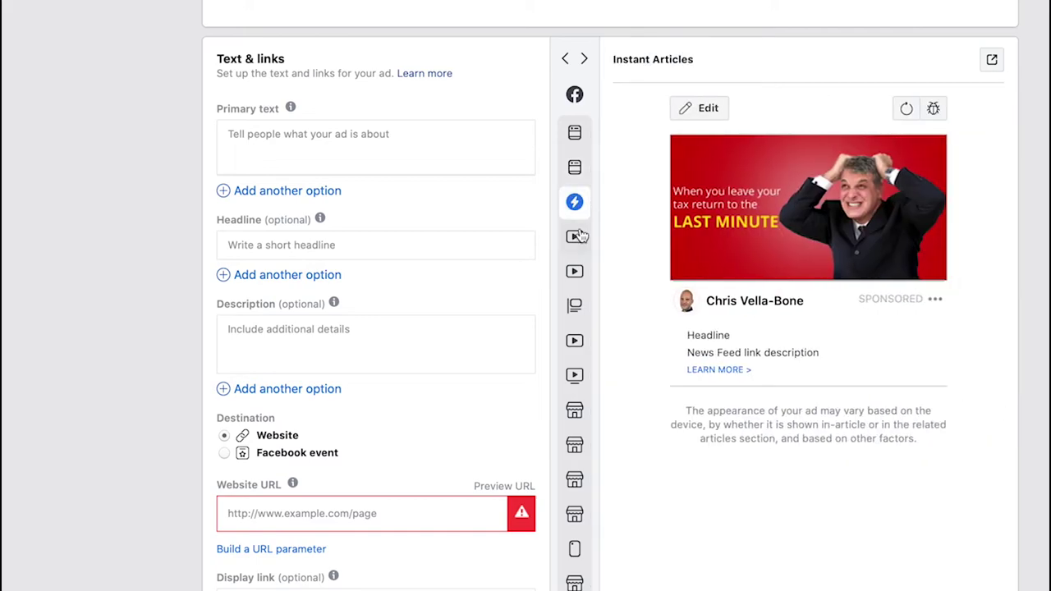
left_click(577, 240)
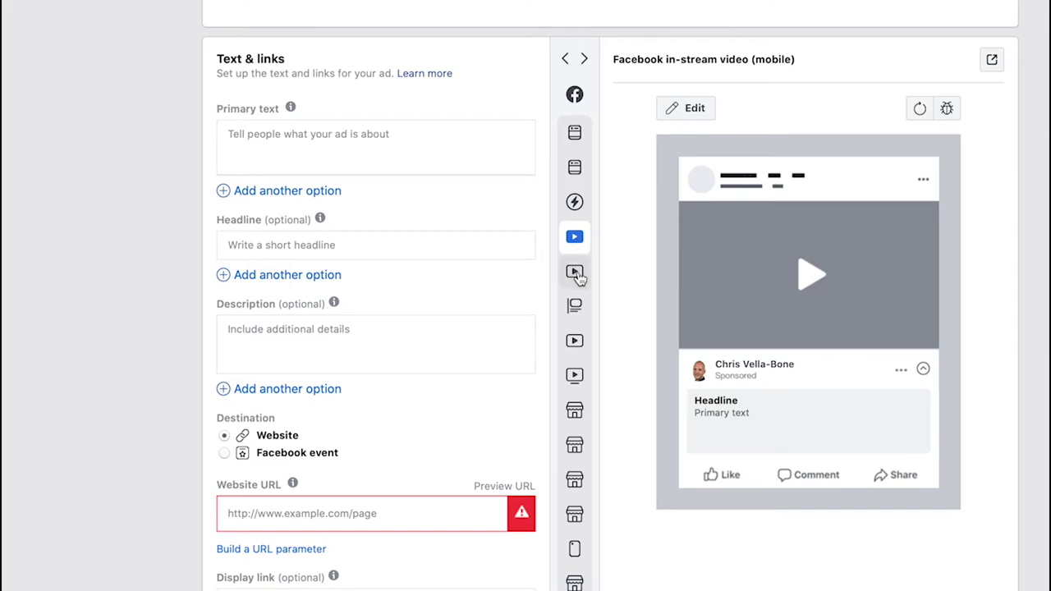
left_click(574, 131)
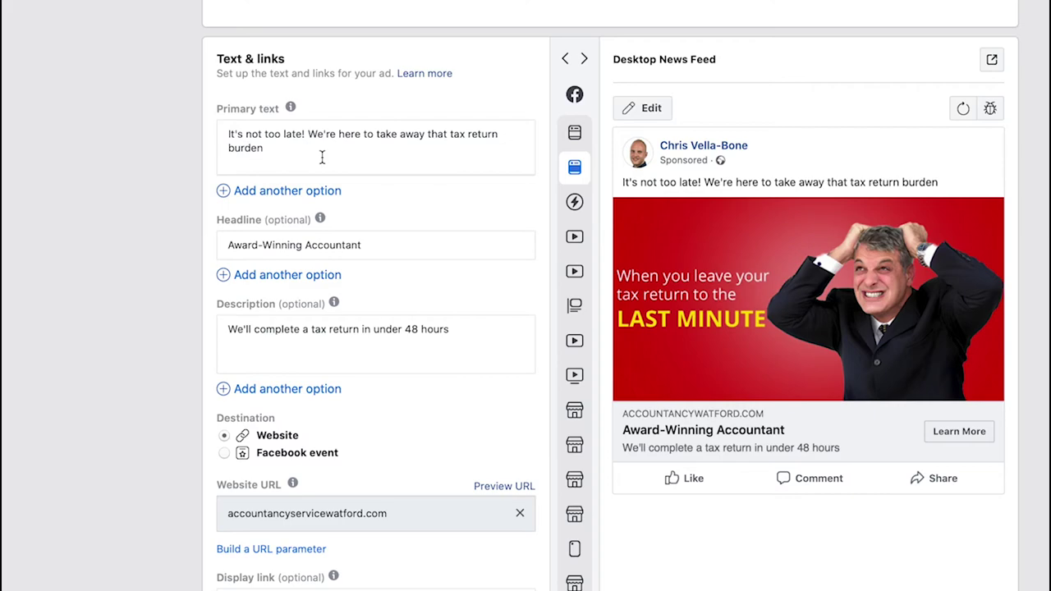
- Try enabling the Facebook pixel under the ad's conversion tracking, and turn it back off
mouse_move(873, 188)
scroll(423, 502, "down", 4)
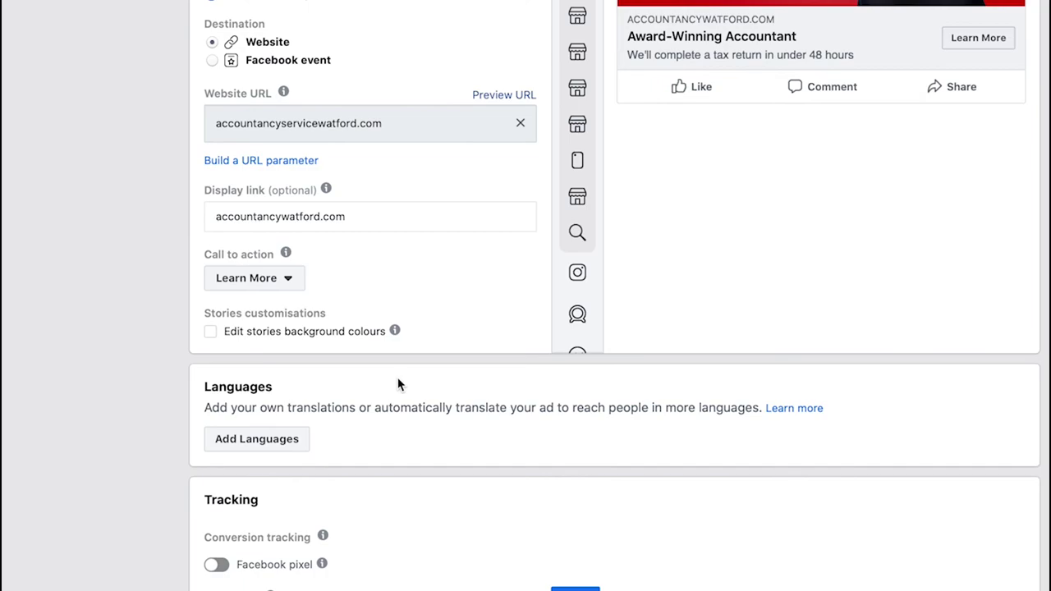
scroll(401, 419, "down", 3)
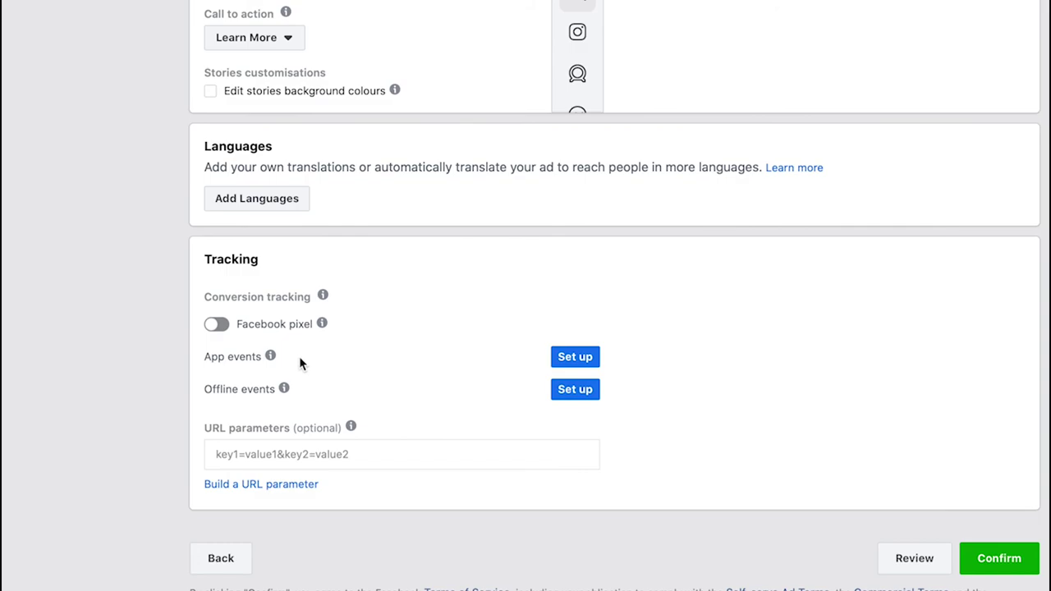
left_click(216, 327)
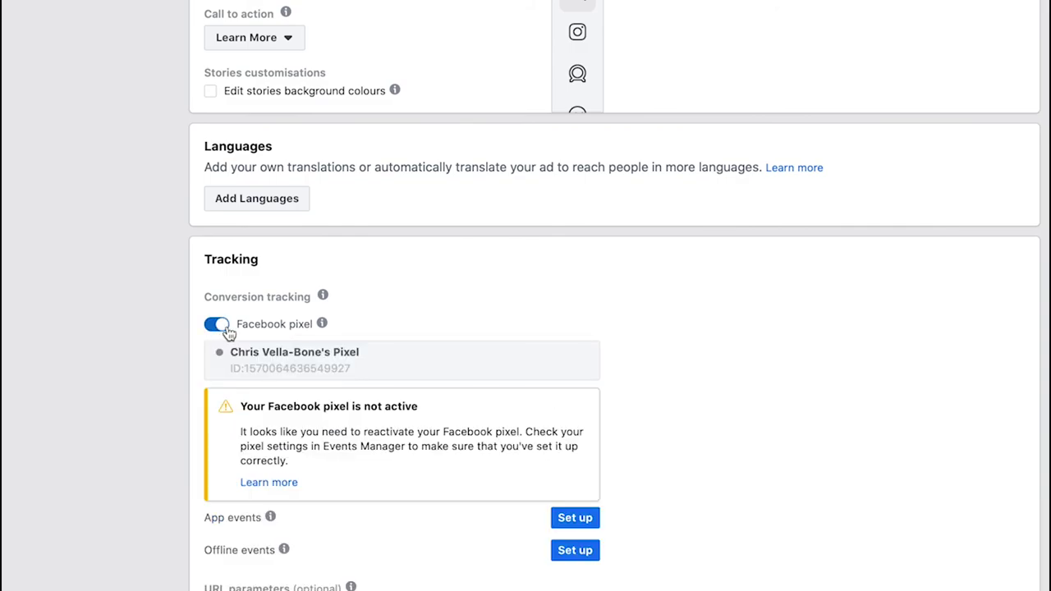
left_click(230, 329)
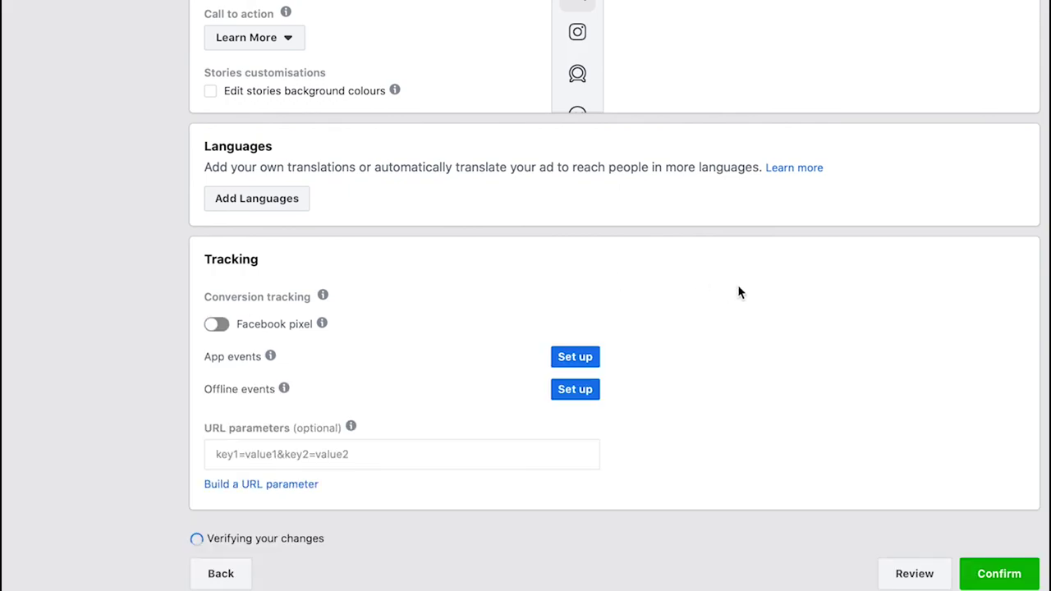
- Confirm the completed ad to submit the campaign
scroll(739, 290, "down", 2)
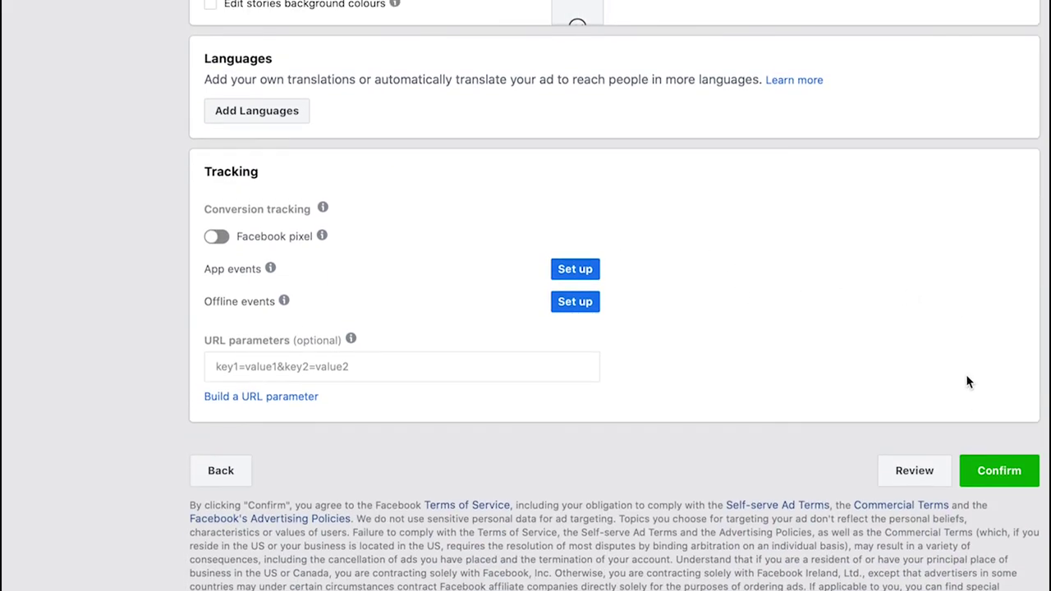
left_click(1007, 477)
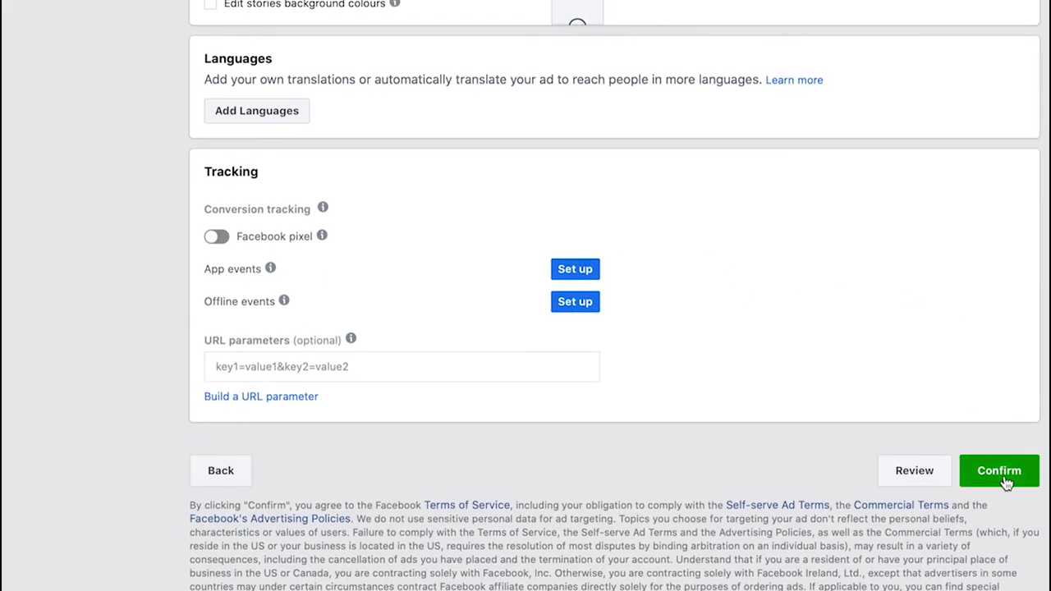